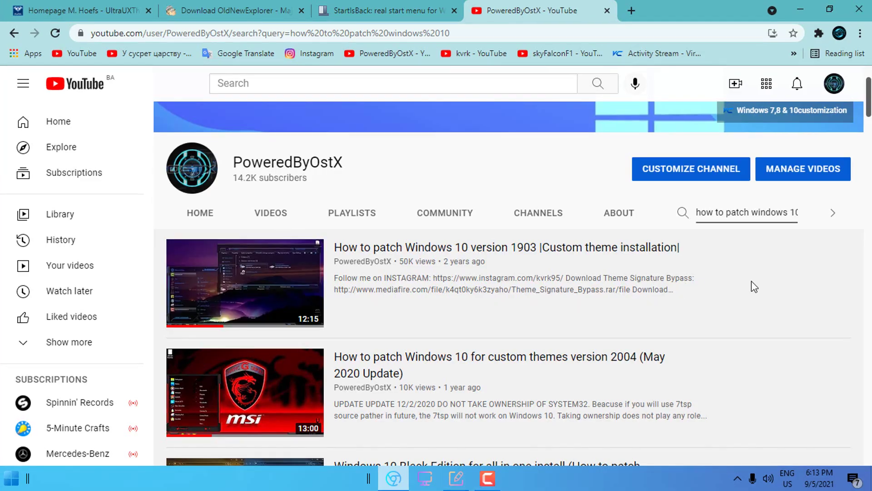
Look over the UltraUXThemePatcher, OldNewExplorer and StartIsBack pages open in Chrome.
{"action": "scroll", "coordinate": [403, 182], "scroll_direction": "down", "scroll_amount": 1}
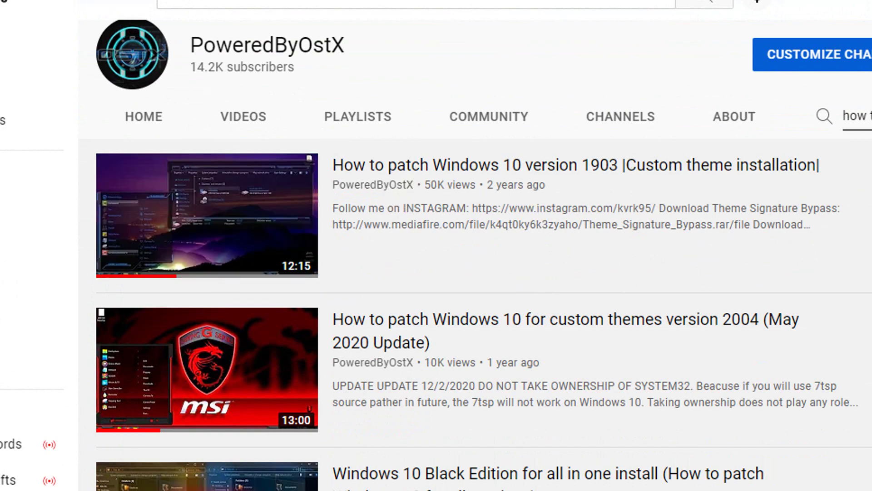
{"action": "scroll", "coordinate": [742, 356], "scroll_direction": "down", "scroll_amount": 4}
{"action": "scroll", "coordinate": [680, 335], "scroll_direction": "down", "scroll_amount": 1}
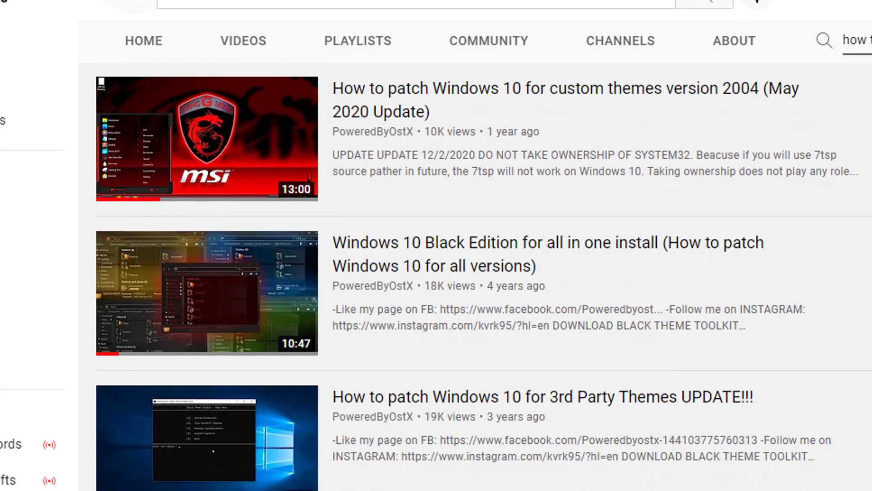
{"action": "scroll", "coordinate": [484, 277], "scroll_direction": "down", "scroll_amount": 2}
{"action": "scroll", "coordinate": [483, 277], "scroll_direction": "up", "scroll_amount": 1}
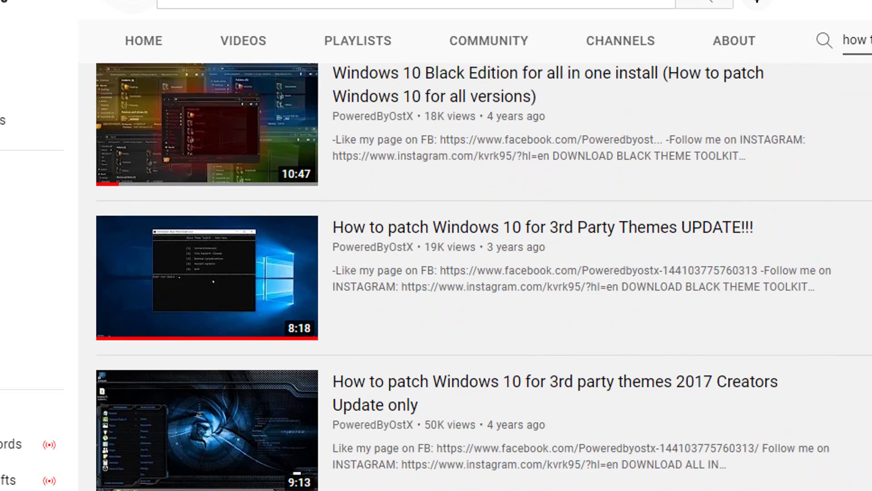
{"action": "scroll", "coordinate": [484, 277], "scroll_direction": "up", "scroll_amount": 3}
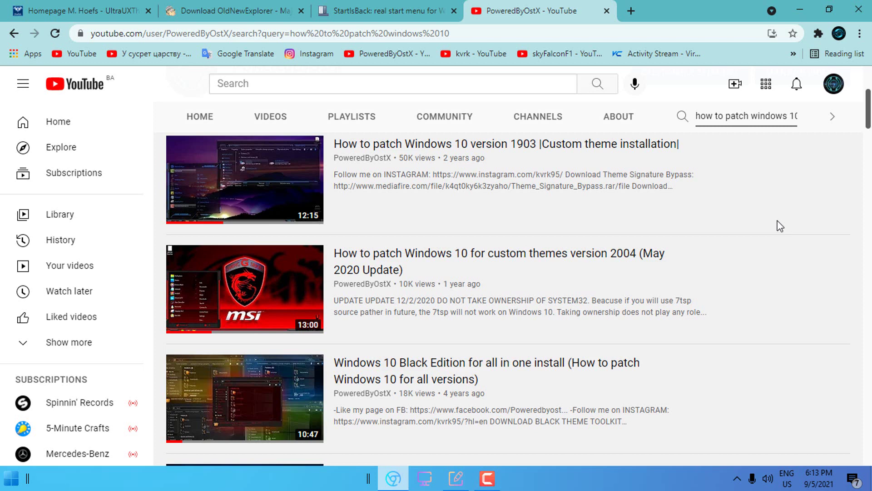
{"action": "scroll", "coordinate": [791, 193], "scroll_direction": "down", "scroll_amount": 4}
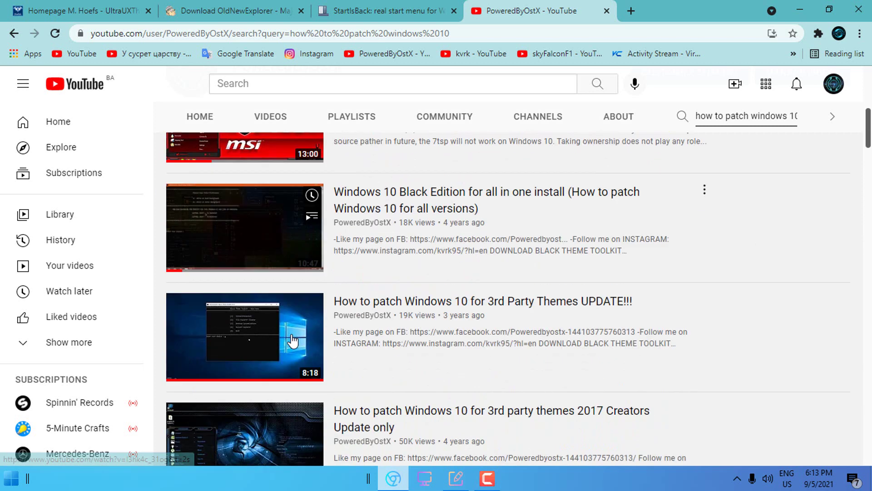
{"action": "scroll", "coordinate": [292, 340], "scroll_direction": "down", "scroll_amount": 2}
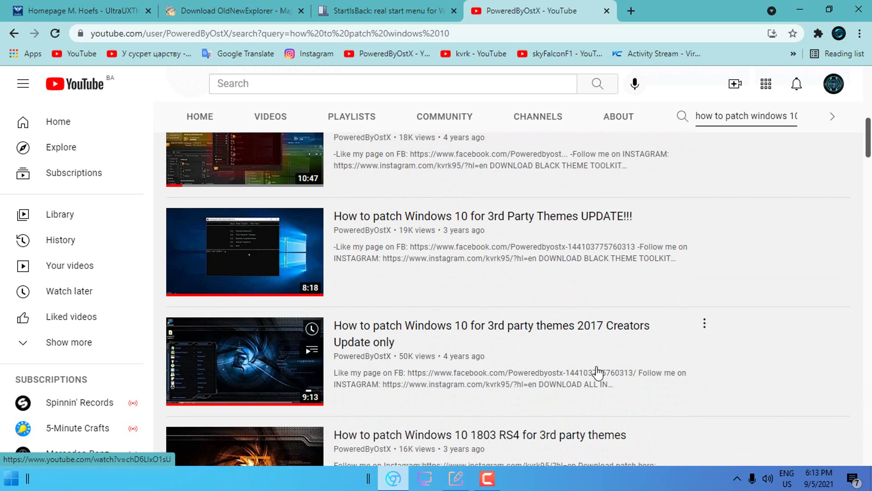
{"action": "scroll", "coordinate": [556, 321], "scroll_direction": "up", "scroll_amount": 3}
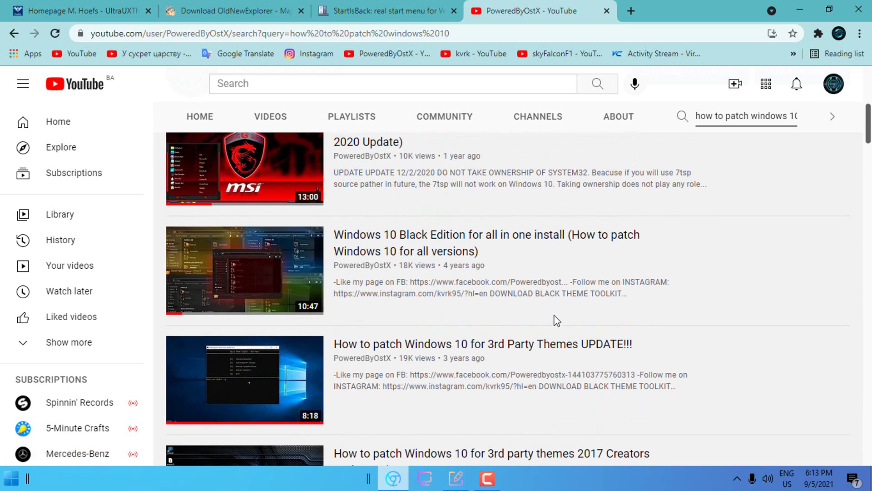
{"action": "scroll", "coordinate": [555, 320], "scroll_direction": "up", "scroll_amount": 5}
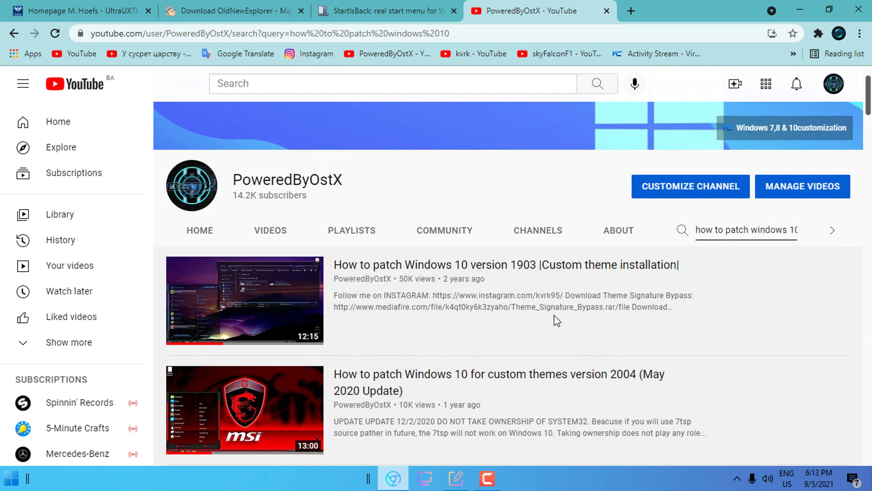
{"action": "left_click", "coordinate": [71, 11]}
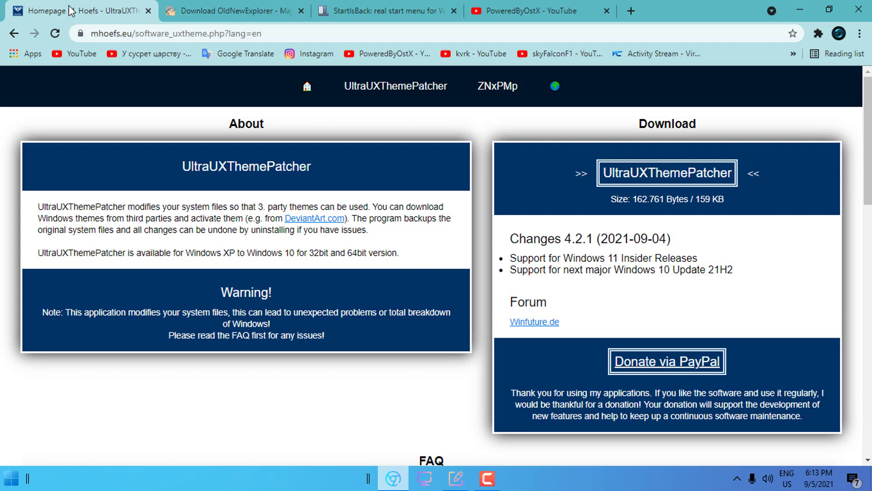
{"action": "left_click", "coordinate": [209, 12]}
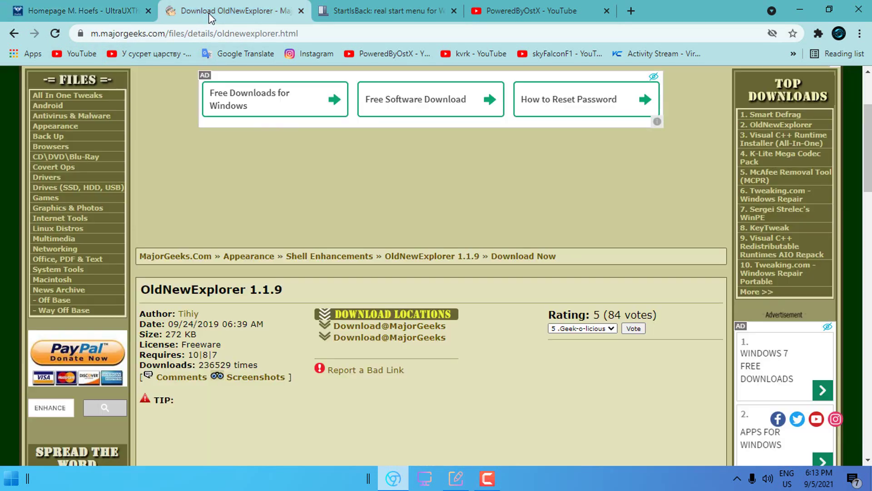
{"action": "left_click", "coordinate": [349, 12]}
Check the Windows 11 and 21H2 support notes, then download the UltraUXThemePatcher installer.
{"action": "left_click", "coordinate": [80, 10]}
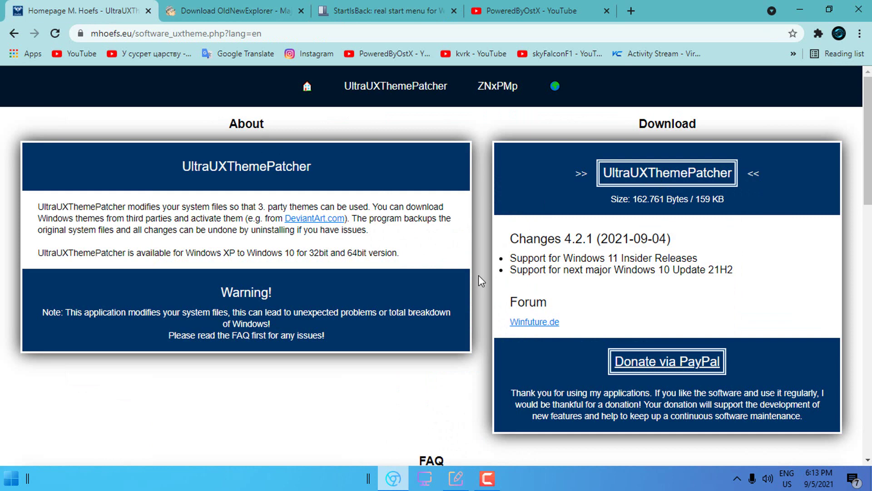
{"action": "left_click_drag", "start_coordinate": [510, 259], "coordinate": [646, 290]}
{"action": "left_click", "coordinate": [639, 288]}
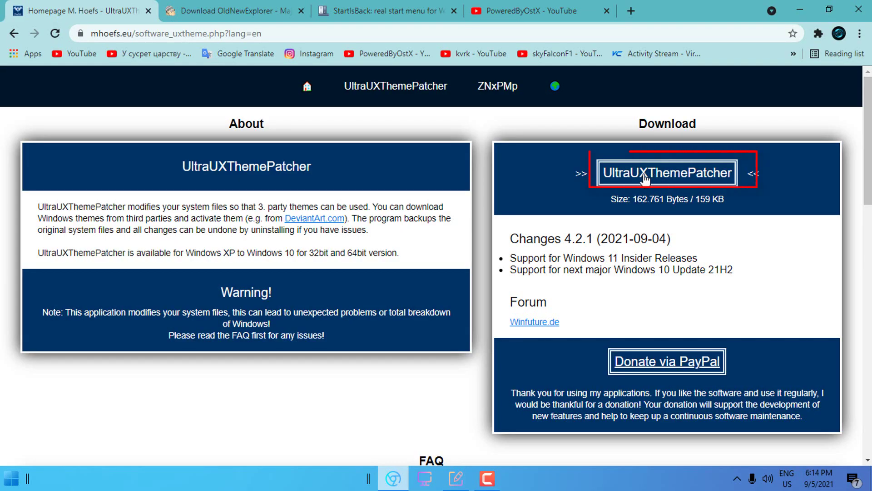
{"action": "left_click", "coordinate": [648, 177]}
Download OldNewExplorer from MajorGeeks and move on to the StartIsBack site.
{"action": "left_click", "coordinate": [236, 10]}
{"action": "left_click", "coordinate": [257, 34]}
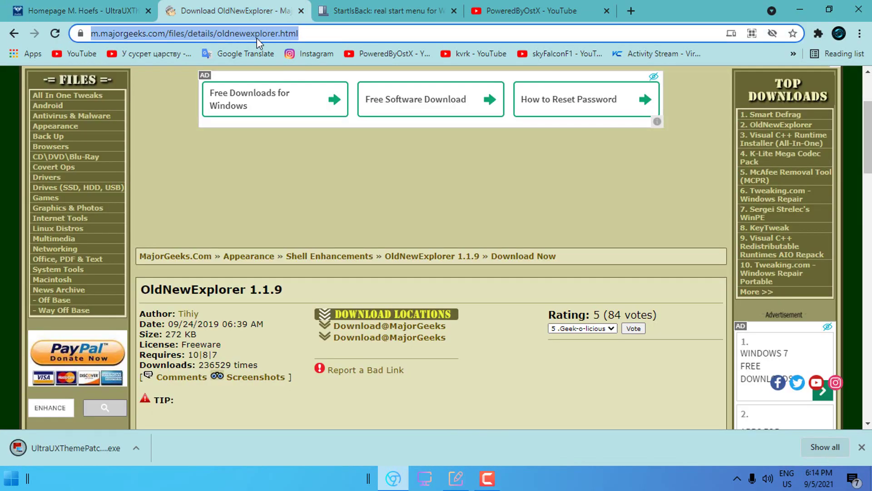
{"action": "left_click", "coordinate": [341, 34]}
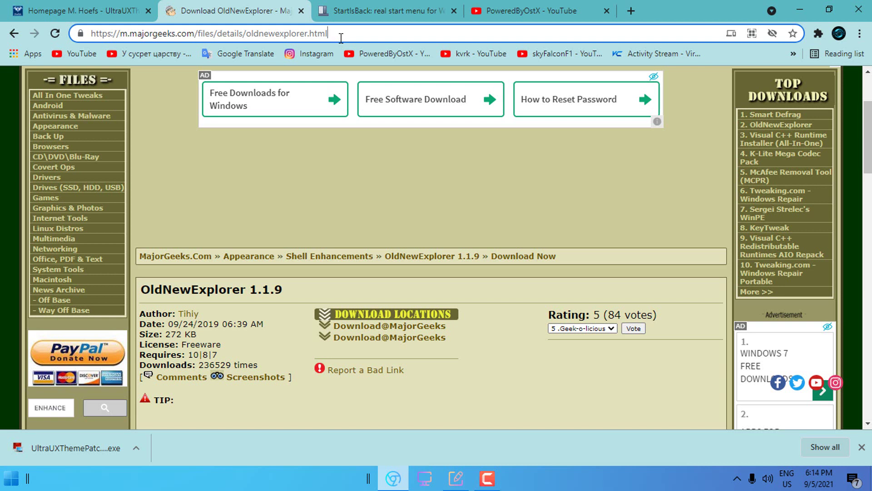
{"action": "left_click", "coordinate": [371, 329]}
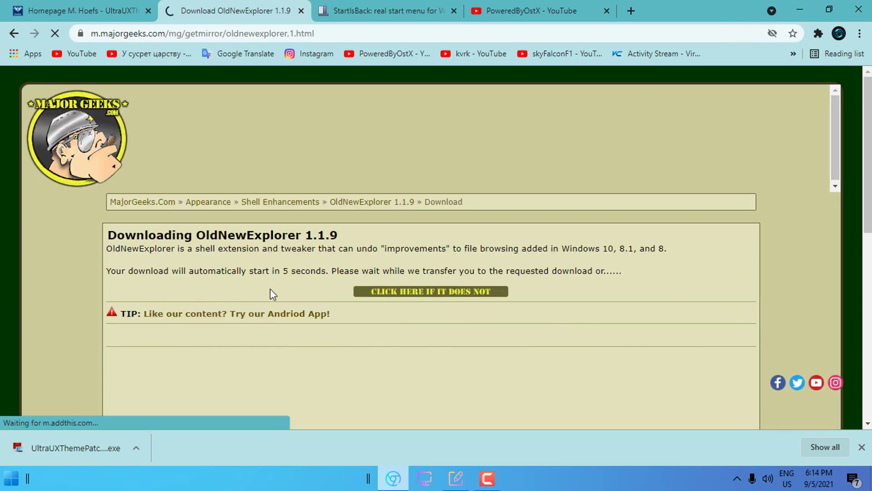
{"action": "key", "text": "ctrl+Tab"}
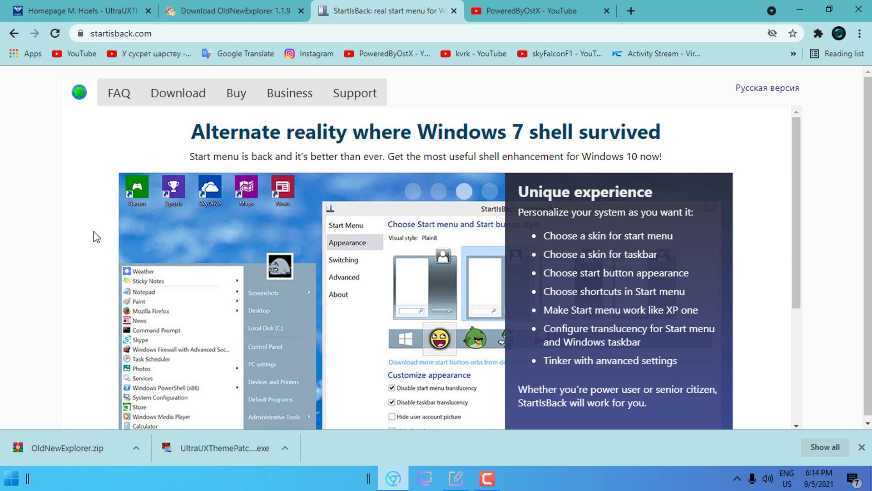
{"action": "key", "text": "super"}
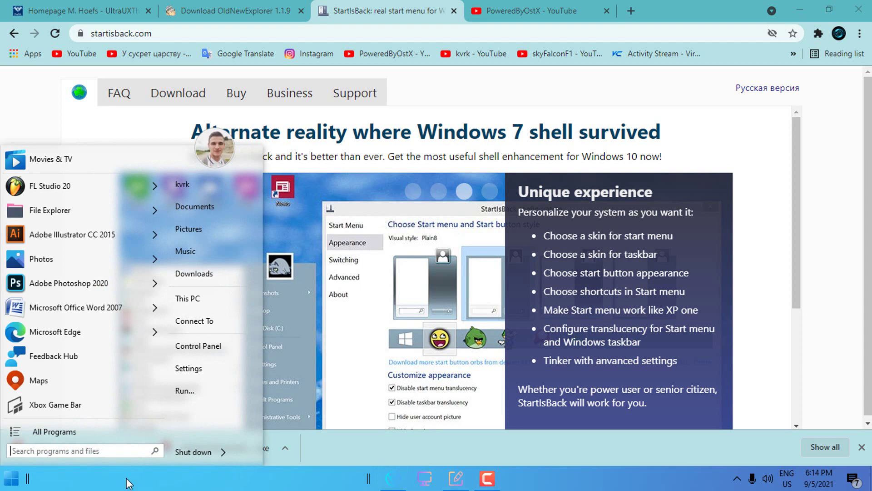
{"action": "key", "text": "super"}
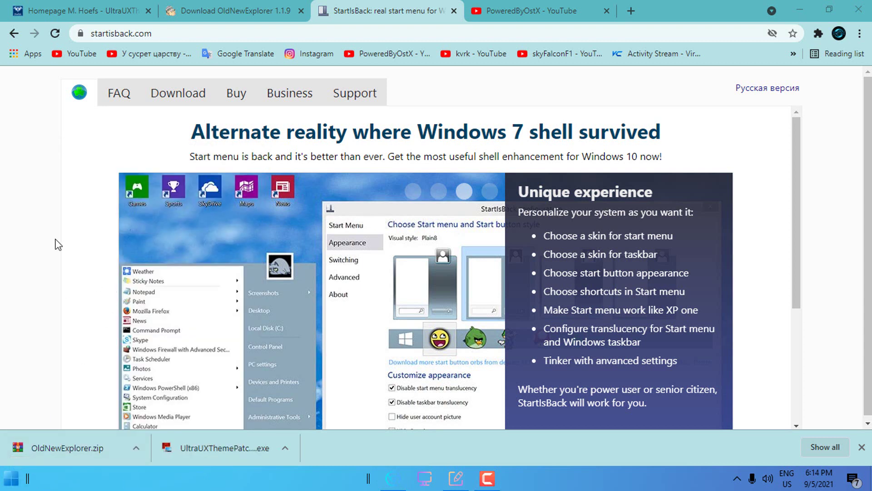
{"action": "key", "text": "super"}
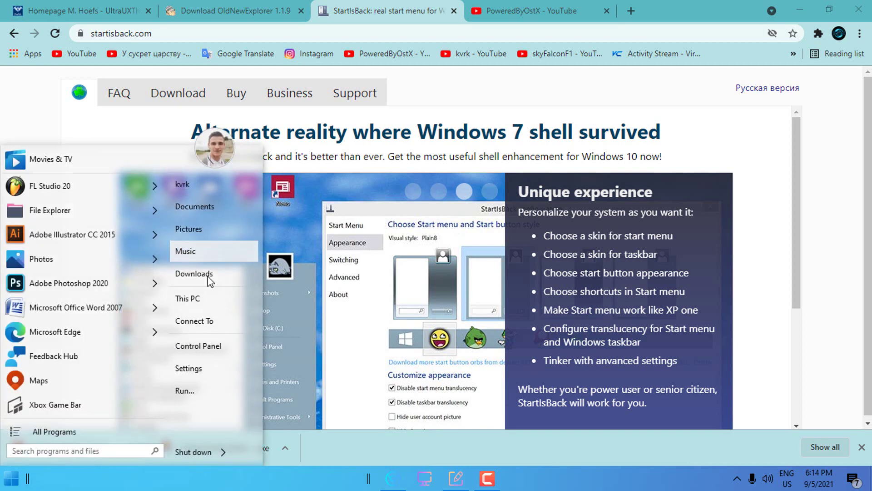
{"action": "left_click", "coordinate": [11, 478]}
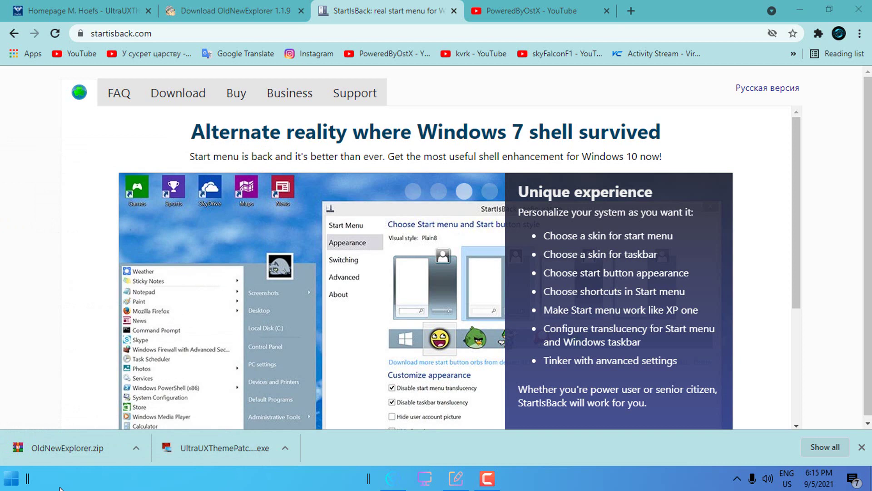
{"action": "scroll", "coordinate": [4, 283], "scroll_direction": "down", "scroll_amount": 1}
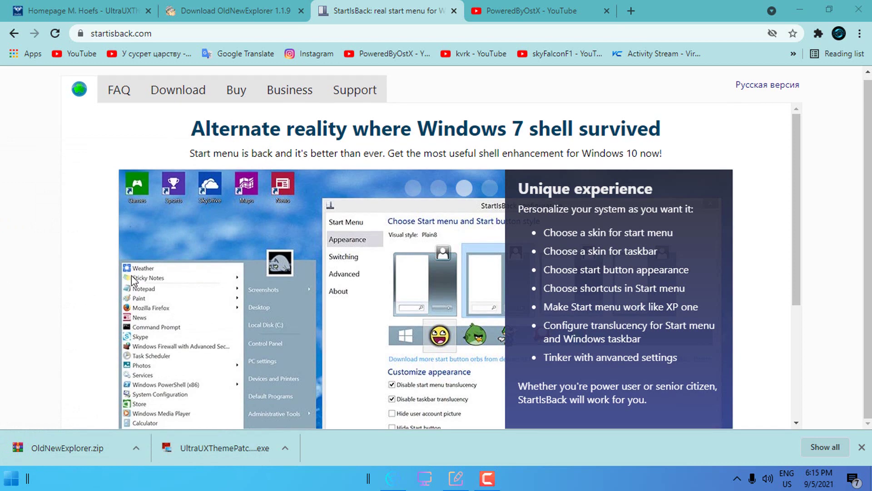
{"action": "scroll", "coordinate": [90, 263], "scroll_direction": "down", "scroll_amount": 2}
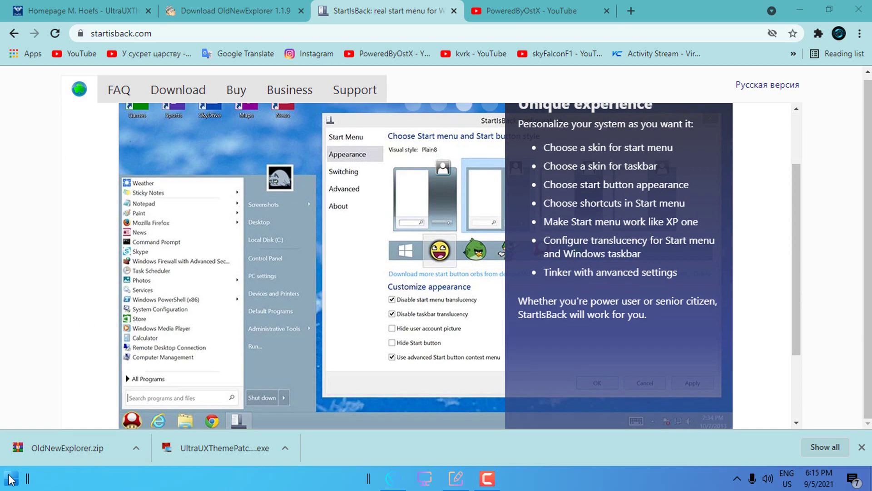
{"action": "left_click", "coordinate": [11, 478]}
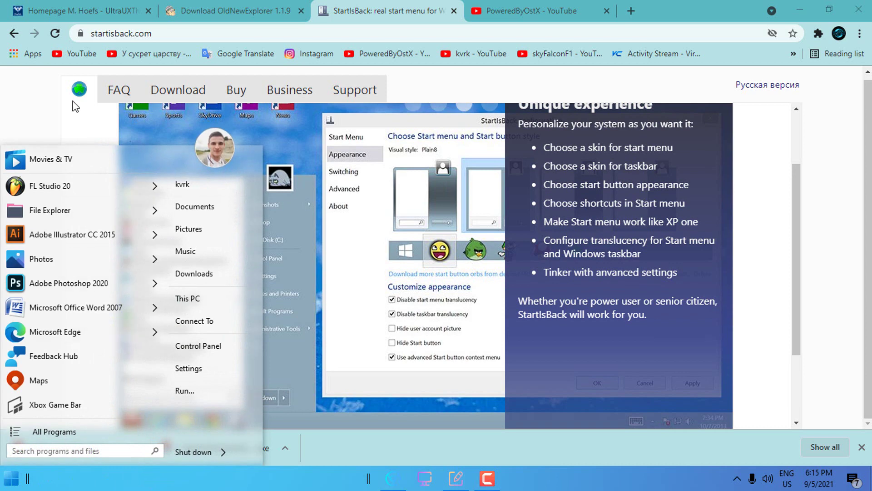
{"action": "left_click", "coordinate": [55, 129]}
{"action": "scroll", "coordinate": [69, 266], "scroll_direction": "down", "scroll_amount": 3}
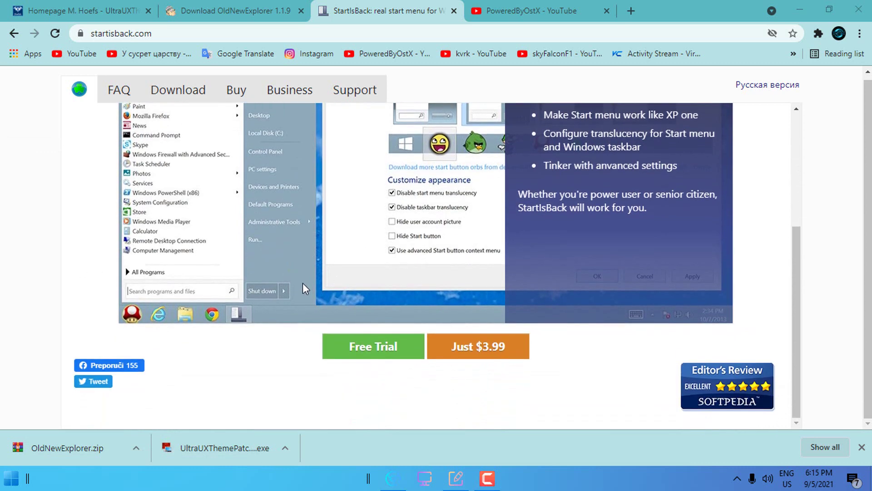
{"action": "scroll", "coordinate": [303, 283], "scroll_direction": "up", "scroll_amount": 2}
{"action": "scroll", "coordinate": [350, 247], "scroll_direction": "down", "scroll_amount": 1}
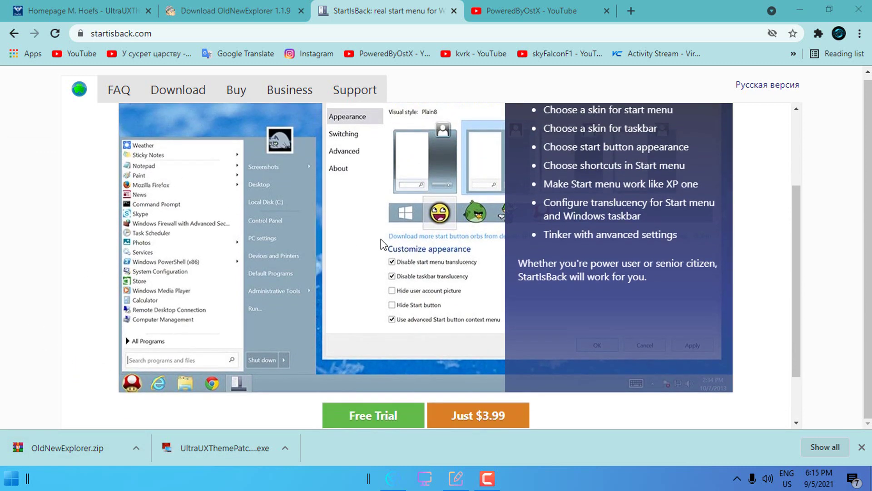
{"action": "scroll", "coordinate": [430, 249], "scroll_direction": "up", "scroll_amount": 3}
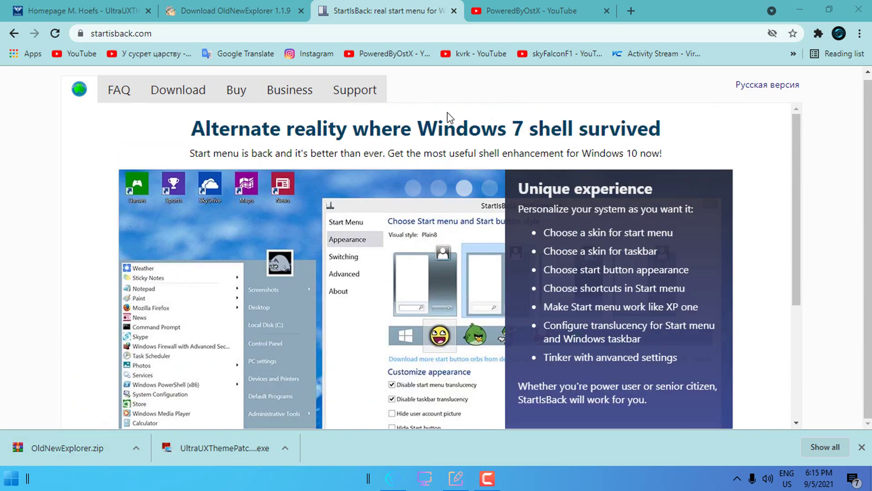
Drag OldNewExplorer.zip and UltraUXThemePatcher_4.2.1.exe from Chrome's download bar onto the desktop, then close Chrome.
{"action": "double_click", "coordinate": [713, 13]}
{"action": "left_click_drag", "start_coordinate": [312, 255], "coordinate": [121, 236]}
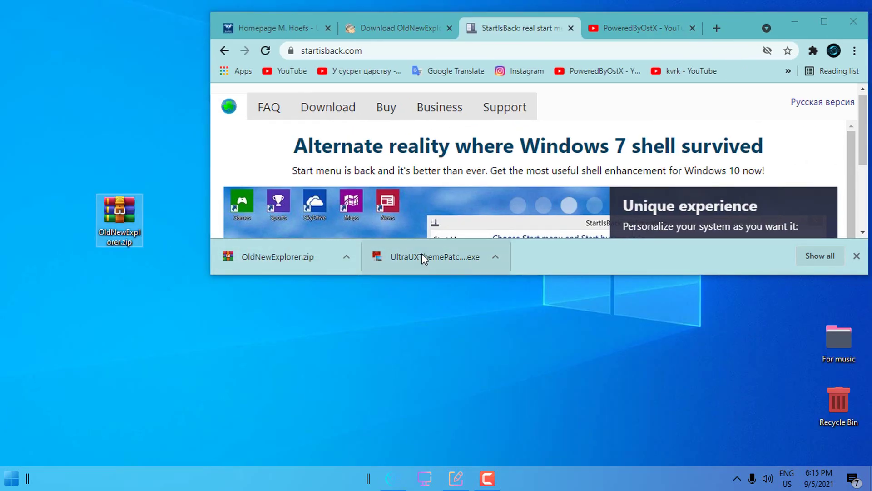
{"action": "left_click_drag", "start_coordinate": [422, 254], "coordinate": [373, 148]}
{"action": "left_click", "coordinate": [854, 22]}
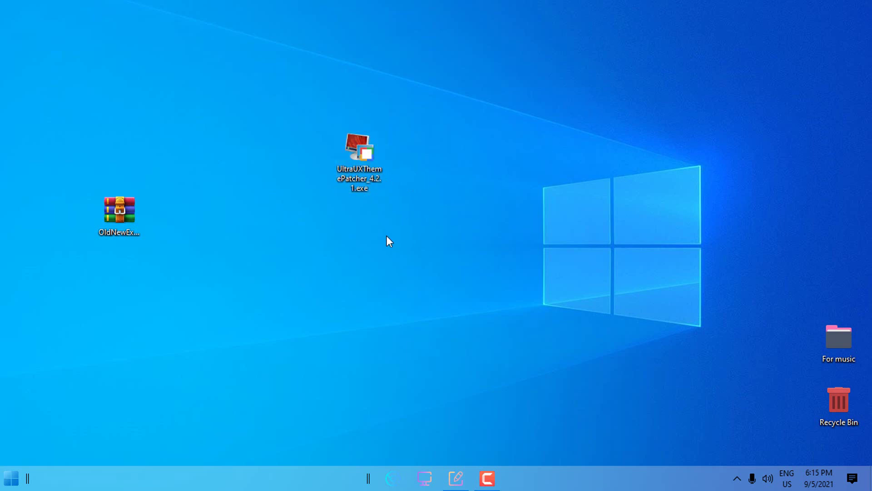
{"action": "left_click", "coordinate": [11, 478]}
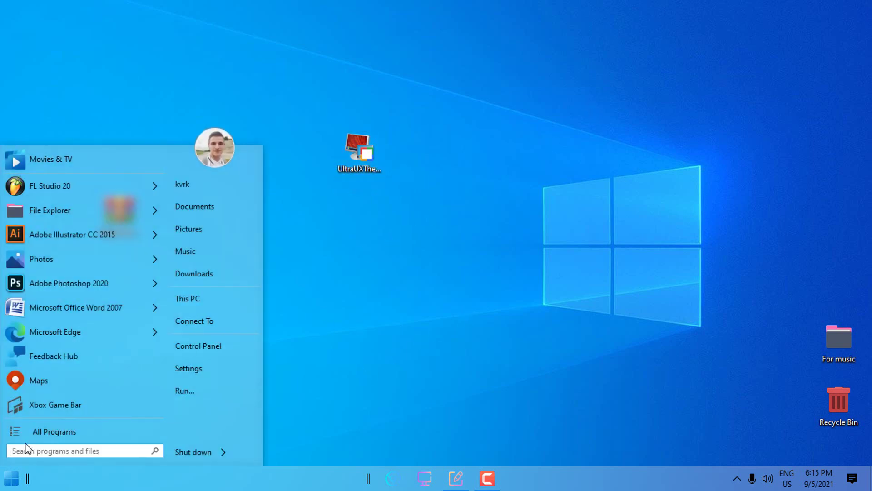
{"action": "left_click", "coordinate": [36, 450]}
{"action": "type", "text": "about"}
{"action": "left_click", "coordinate": [74, 181]}
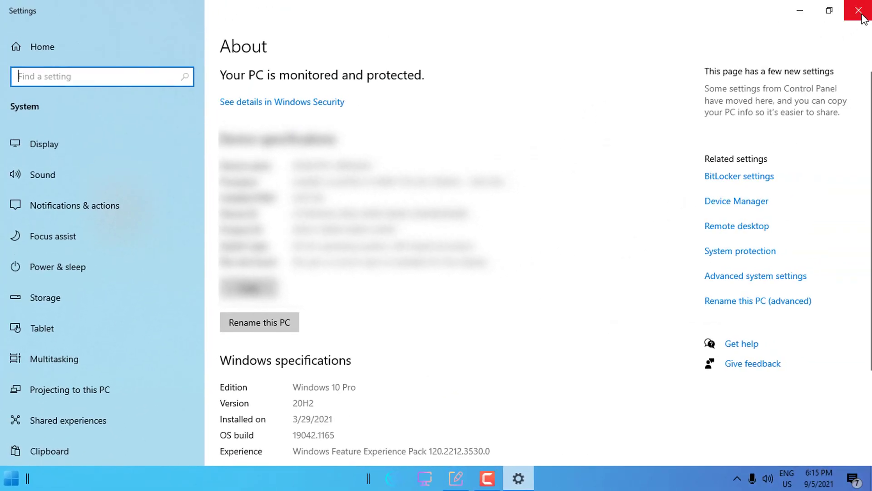
{"action": "left_click", "coordinate": [863, 18]}
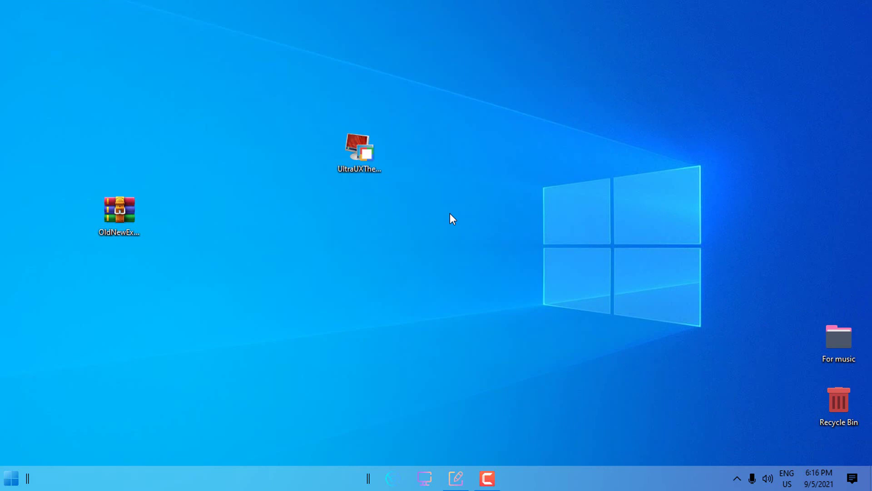
Create a restore point for Local Disk (C:) with the description 'restore point patching'.
{"action": "left_click", "coordinate": [10, 478]}
{"action": "left_click", "coordinate": [44, 450]}
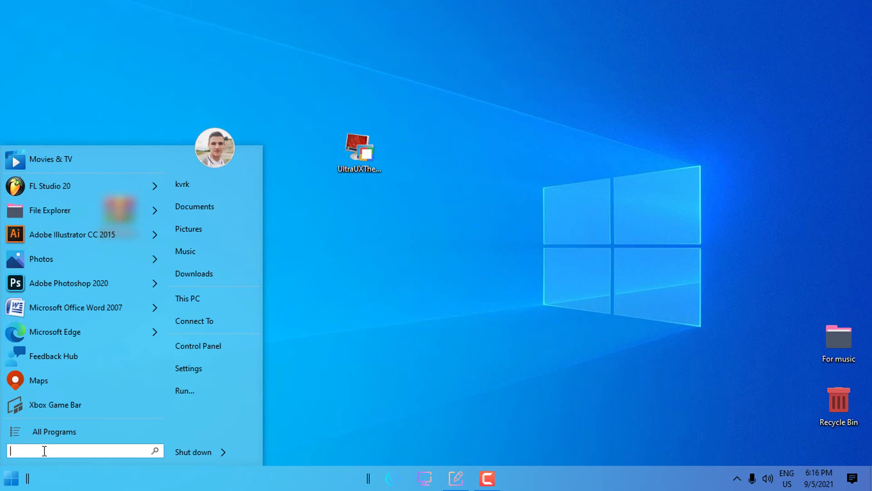
{"action": "type", "text": "restore"}
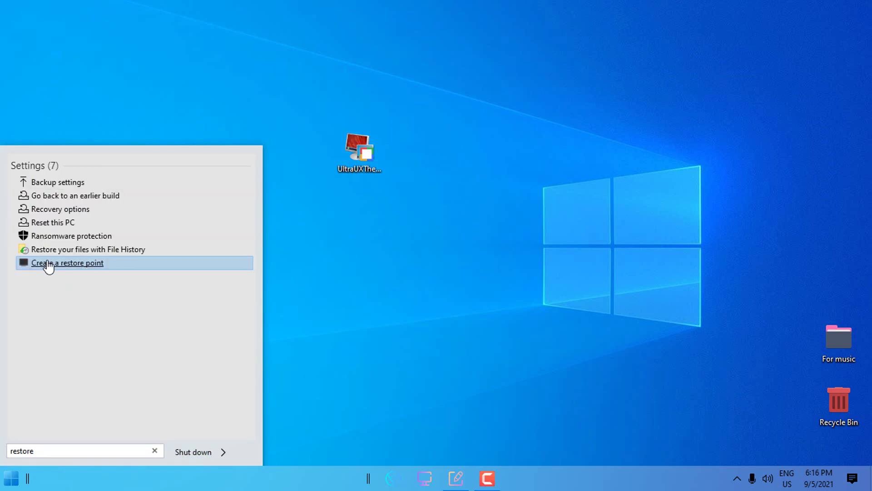
{"action": "left_click", "coordinate": [75, 265]}
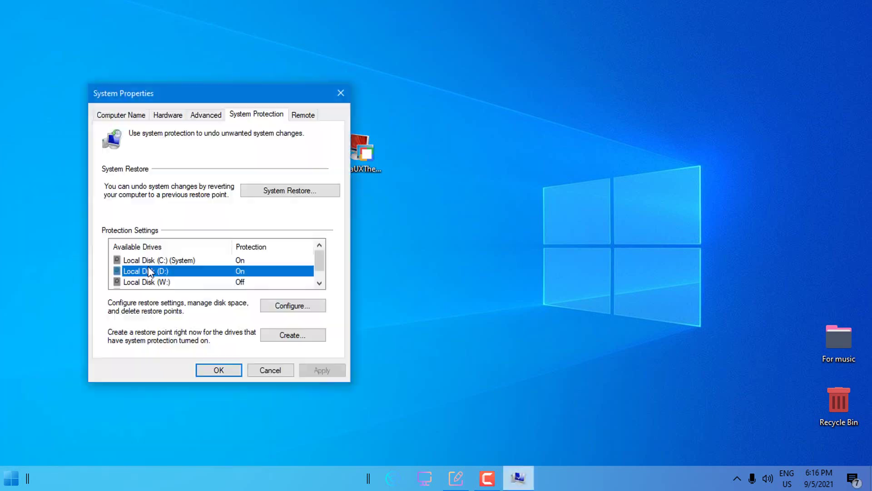
{"action": "left_click", "coordinate": [153, 263]}
{"action": "left_click", "coordinate": [292, 336]}
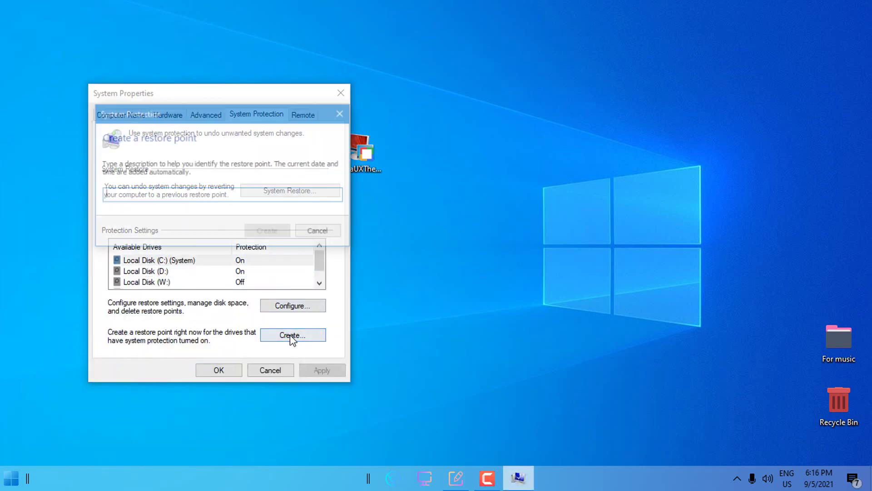
{"action": "type", "text": "restore point patching"}
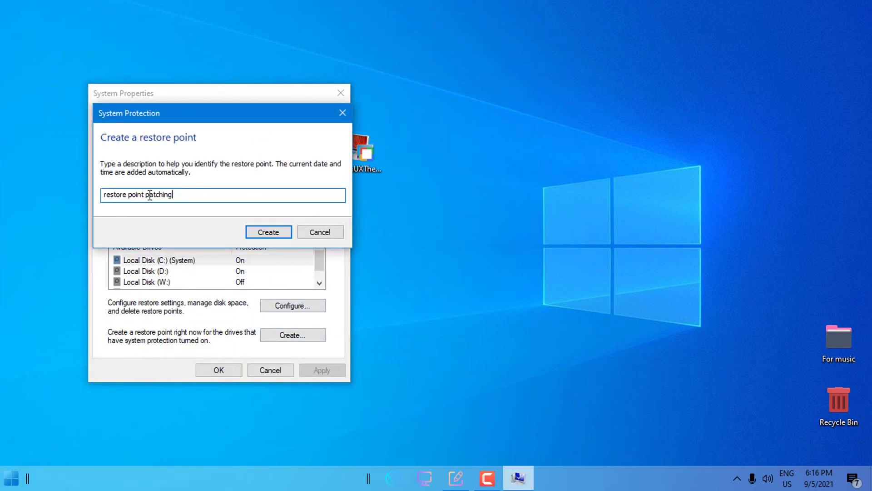
{"action": "left_click", "coordinate": [276, 232]}
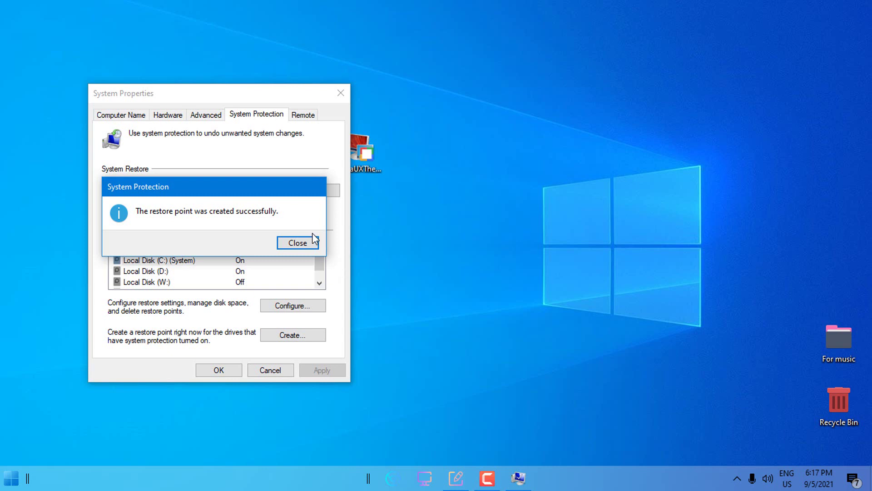
{"action": "left_click", "coordinate": [300, 244]}
{"action": "left_click", "coordinate": [223, 371]}
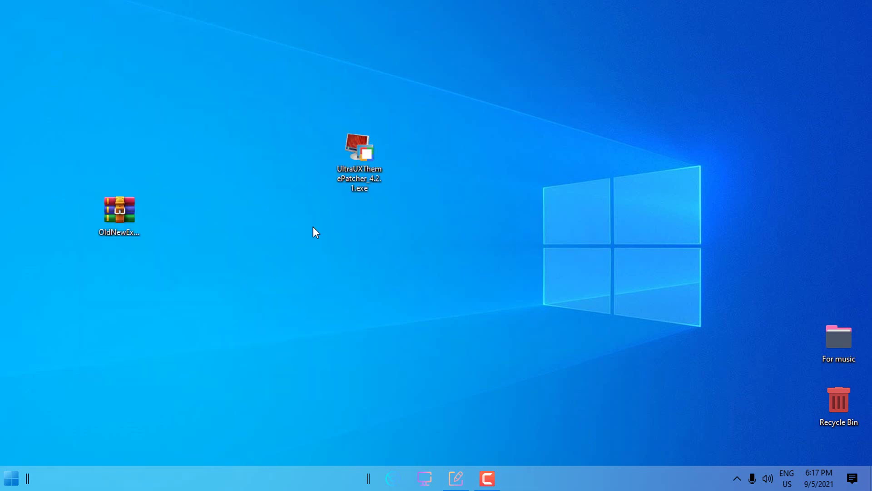
{"action": "right_click", "coordinate": [237, 192]}
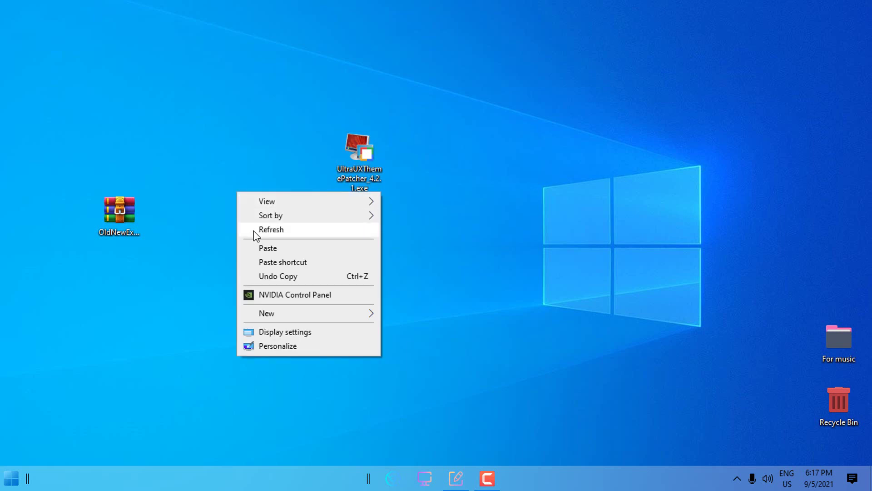
{"action": "left_click", "coordinate": [259, 230]}
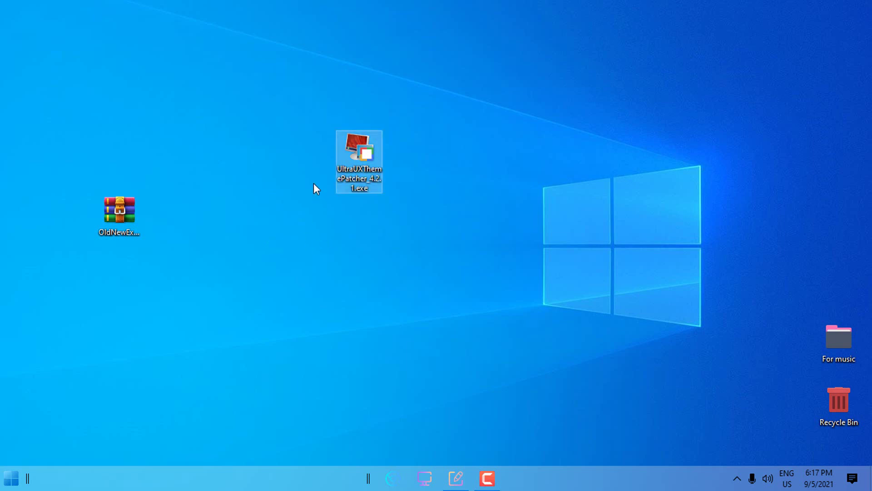
{"action": "right_click", "coordinate": [369, 152]}
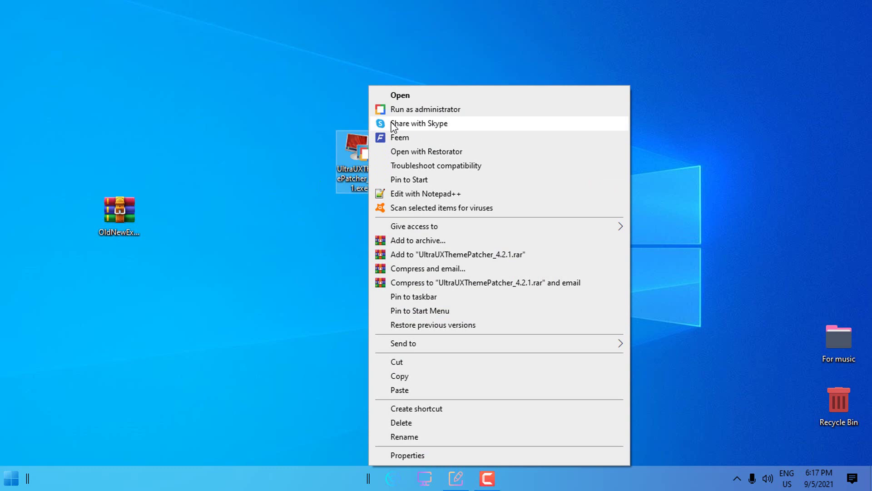
{"action": "left_click", "coordinate": [400, 96]}
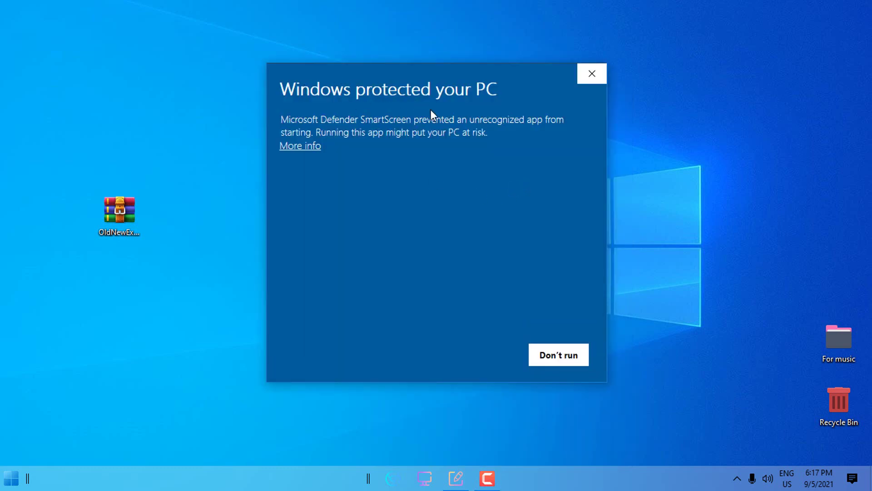
{"action": "left_click", "coordinate": [307, 146]}
{"action": "left_click", "coordinate": [476, 357]}
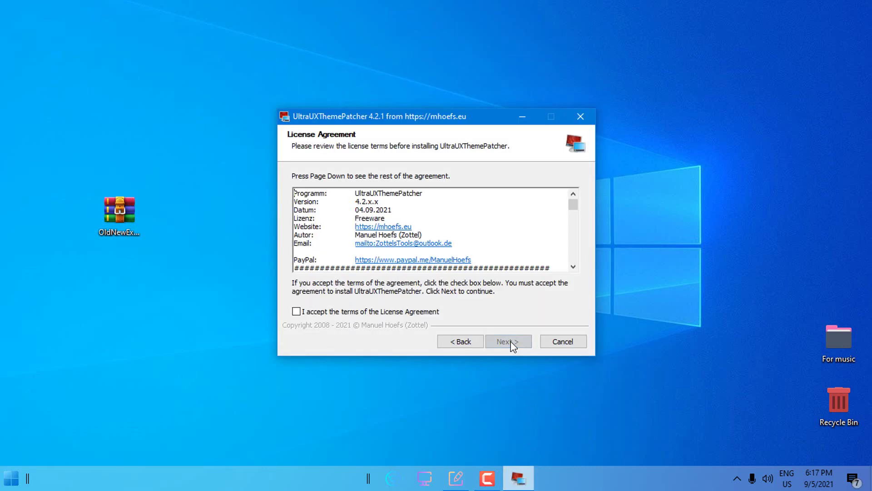
{"action": "left_click", "coordinate": [403, 313]}
{"action": "left_click", "coordinate": [520, 342]}
{"action": "left_click", "coordinate": [520, 342]}
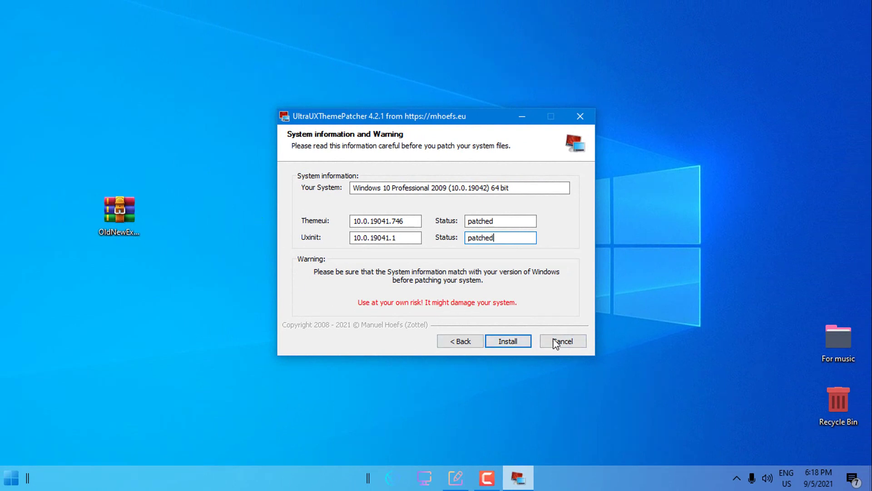
{"action": "left_click", "coordinate": [583, 346]}
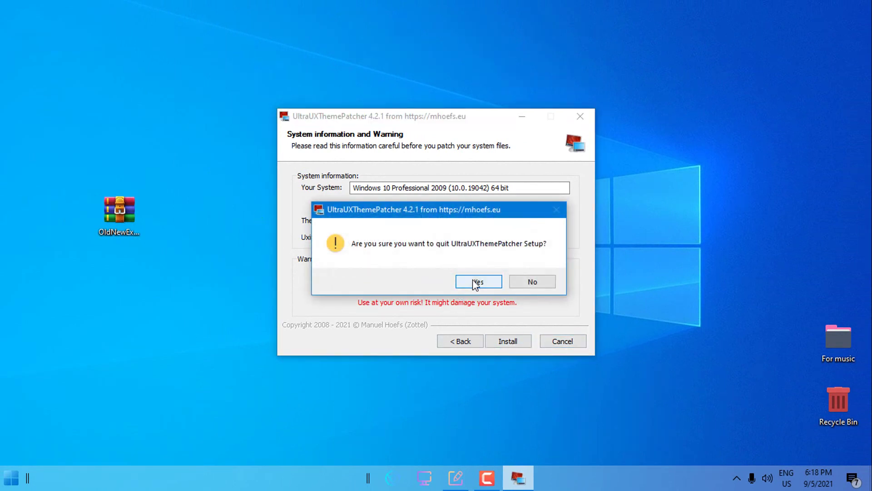
{"action": "left_click", "coordinate": [478, 281]}
Extract OldNewExplorer.zip to an OldNewExplorer folder and copy the inner OldNewExplorer folder.
{"action": "left_click", "coordinate": [134, 214]}
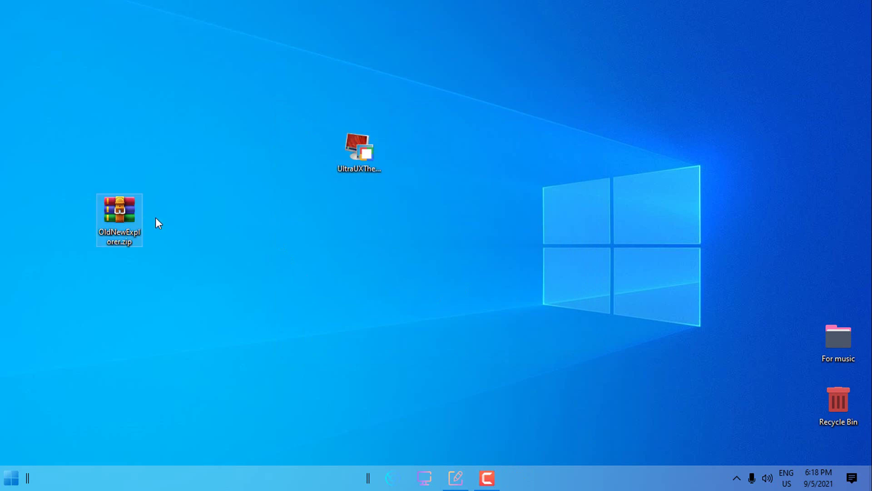
{"action": "right_click", "coordinate": [129, 220]}
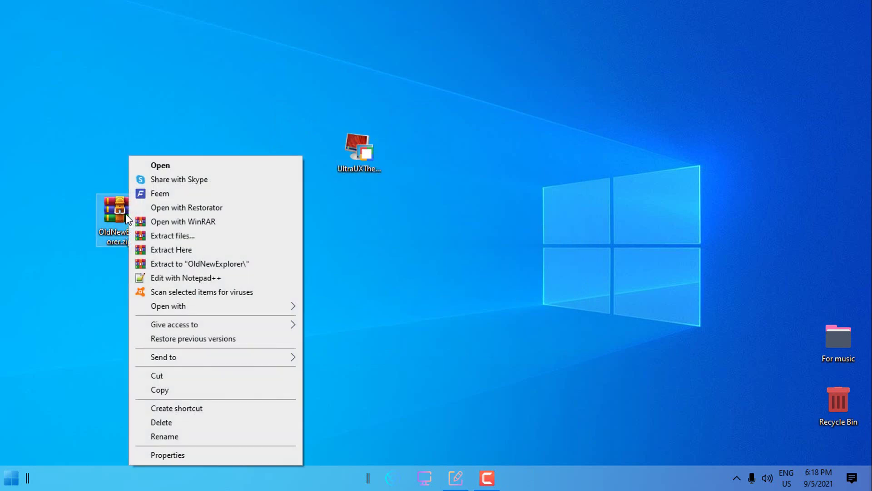
{"action": "left_click", "coordinate": [200, 264]}
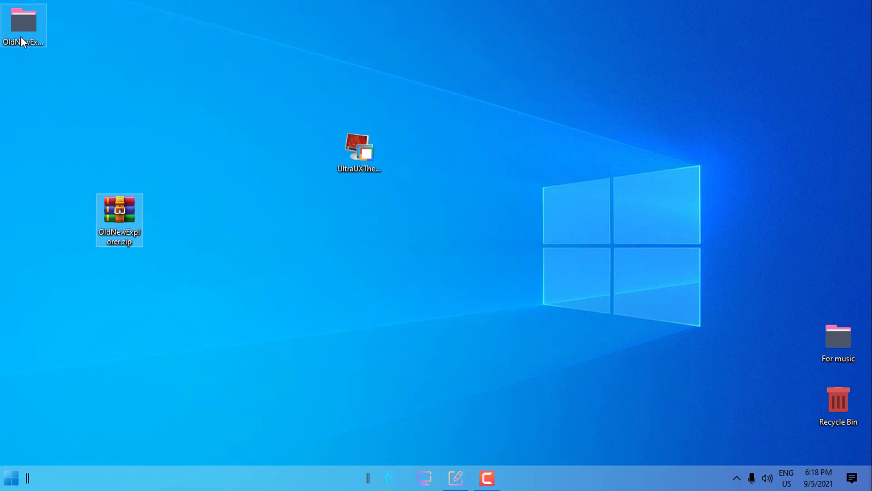
{"action": "left_click", "coordinate": [20, 37]}
{"action": "double_click", "coordinate": [36, 43]}
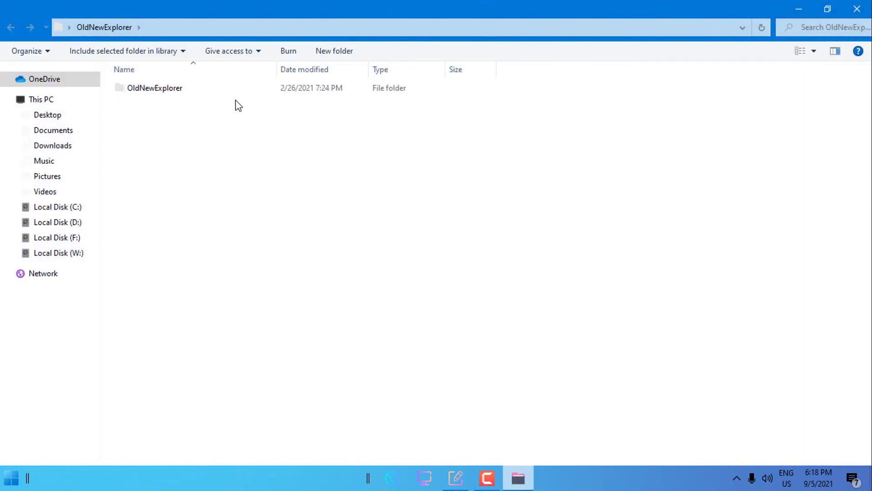
{"action": "right_click", "coordinate": [146, 90]}
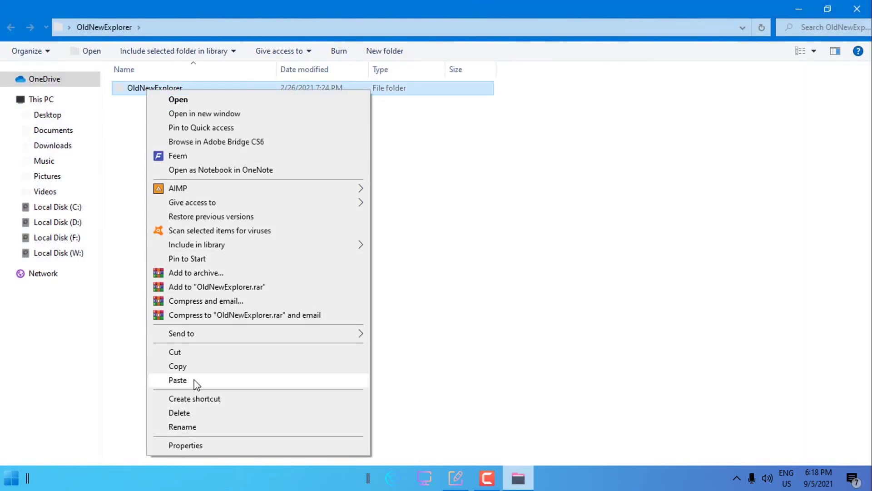
{"action": "left_click", "coordinate": [177, 366]}
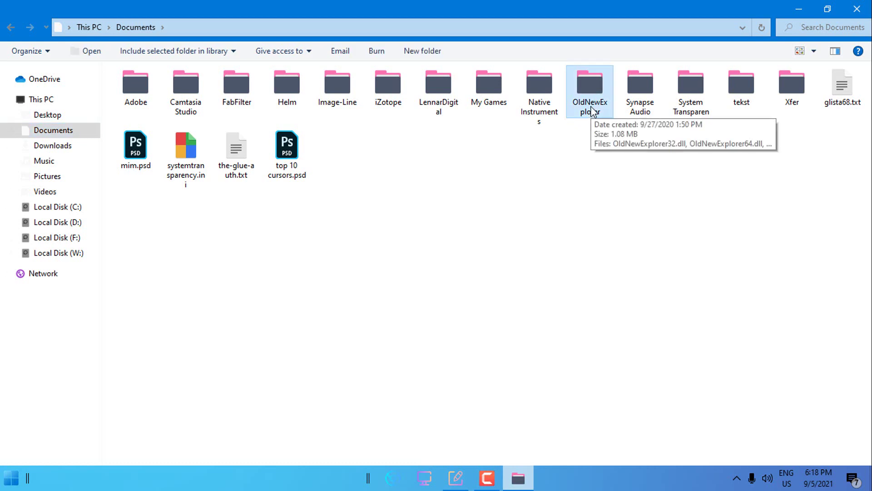
Run OldNewExplorerCfg.exe and set the details pane to the bottom, keeping the Default appearance style.
{"action": "double_click", "coordinate": [593, 112]}
{"action": "right_click", "coordinate": [115, 114]}
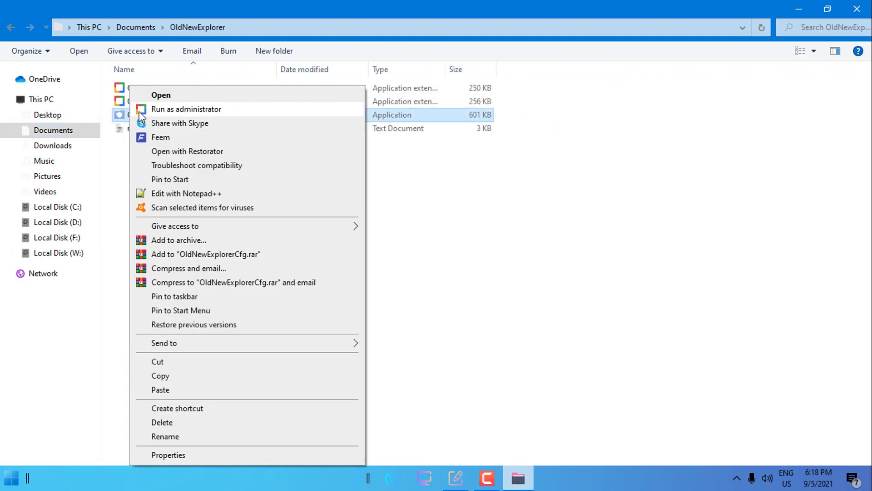
{"action": "left_click", "coordinate": [156, 93]}
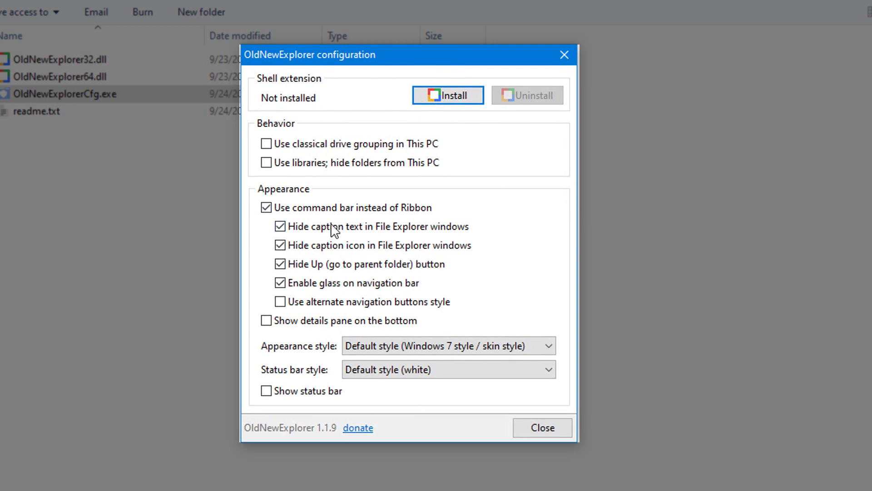
{"action": "left_click", "coordinate": [266, 320]}
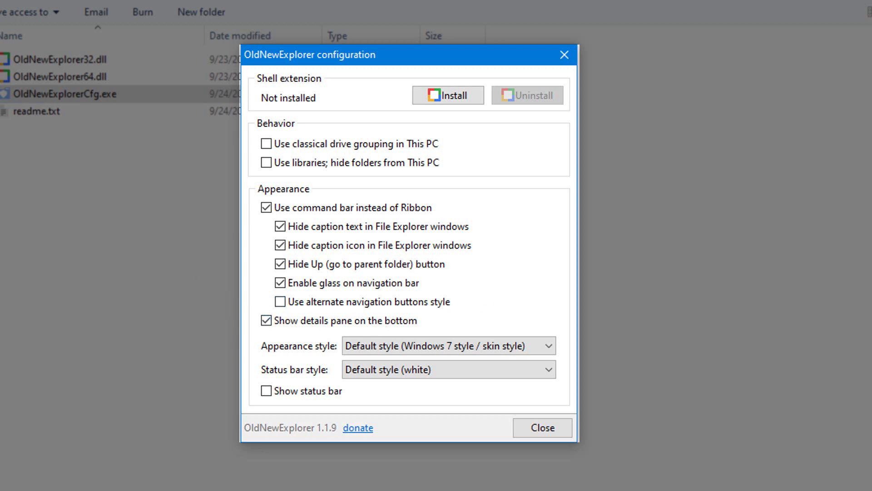
{"action": "left_click", "coordinate": [282, 302]}
{"action": "left_click", "coordinate": [282, 302]}
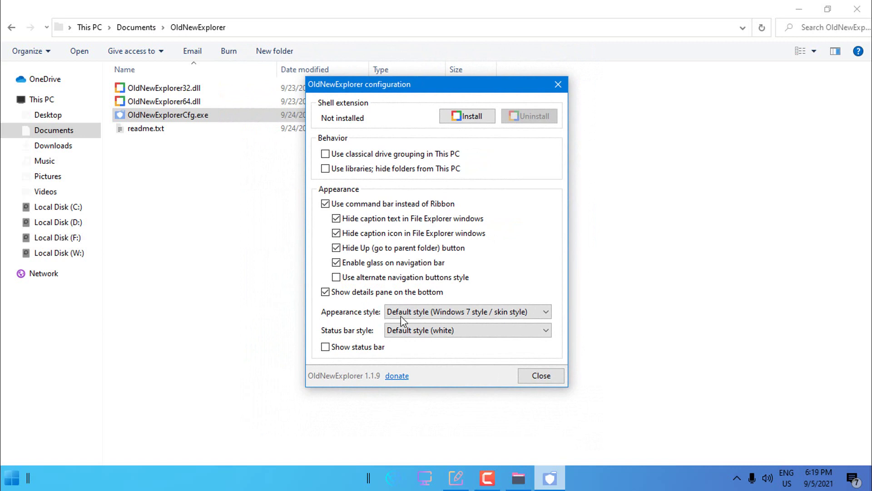
{"action": "left_click", "coordinate": [401, 314]}
{"action": "left_click", "coordinate": [426, 327]}
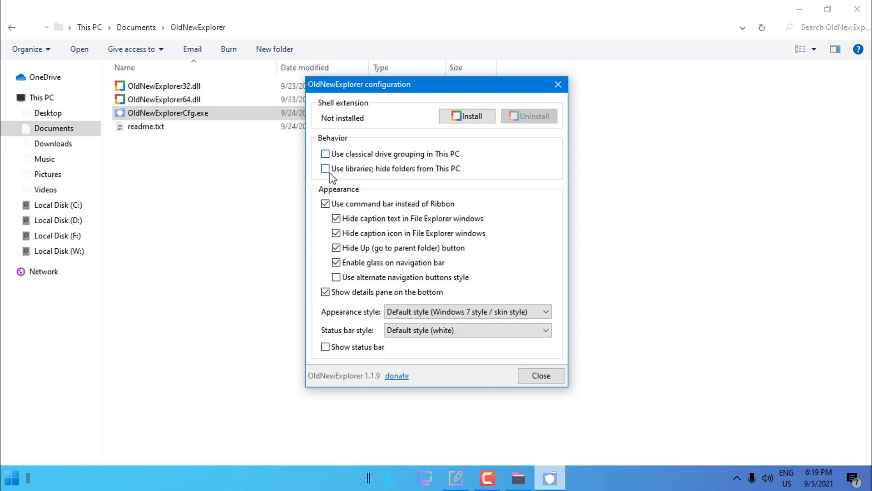
Install the OldNewExplorer shell extension and close the File Explorer window.
{"action": "left_click", "coordinate": [473, 117]}
{"action": "left_click", "coordinate": [559, 476]}
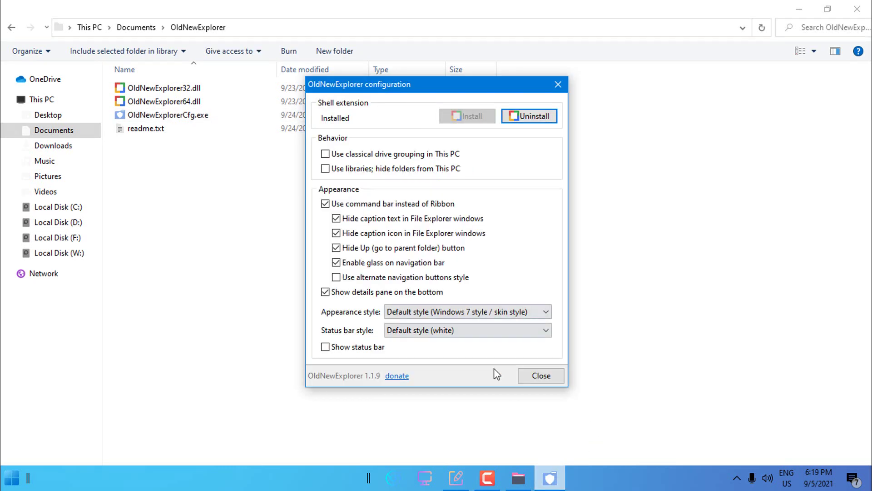
{"action": "left_click", "coordinate": [857, 9]}
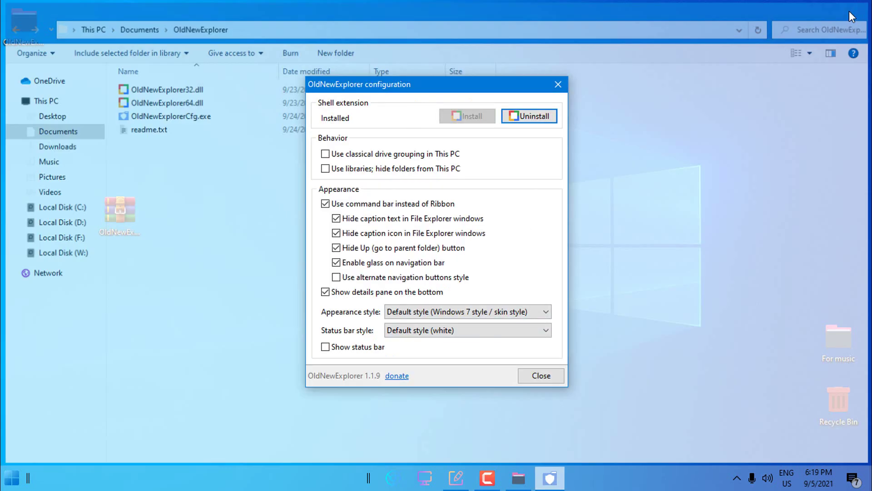
Close the OldNewExplorer configuration and check This PC's new layout with the bottom details pane.
{"action": "left_click", "coordinate": [558, 85]}
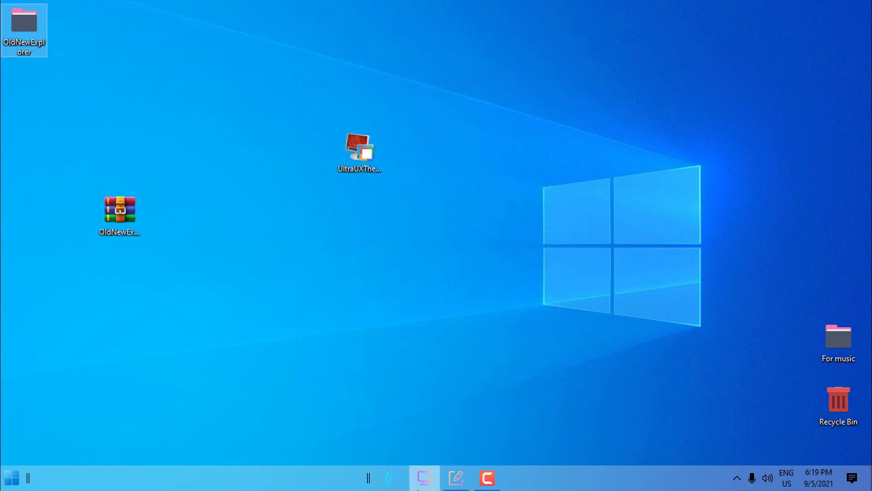
{"action": "left_click", "coordinate": [424, 478]}
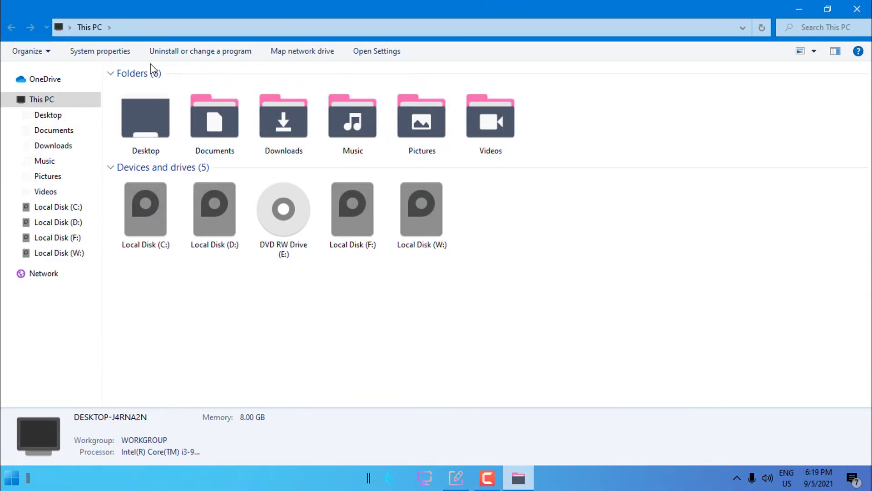
{"action": "key", "text": "alt+F4"}
{"action": "left_click", "coordinate": [10, 477]}
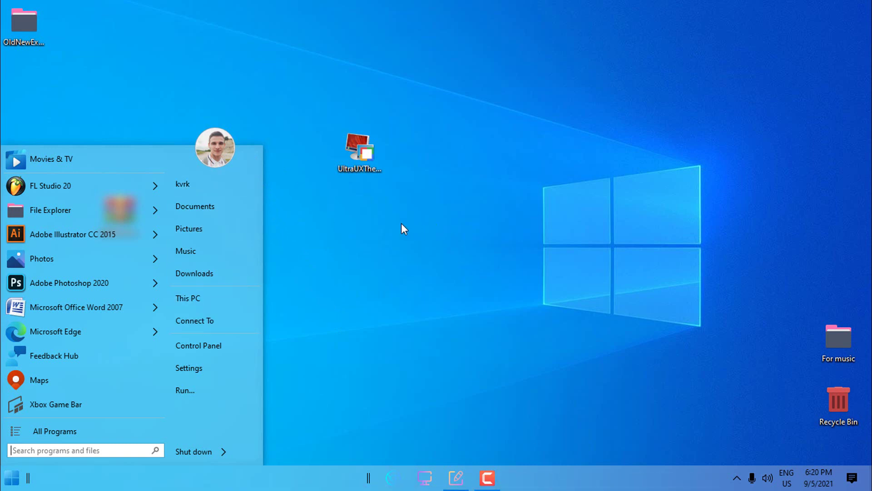
Apply the Zero-G theme from the Personalization Themes page.
{"action": "right_click", "coordinate": [415, 202]}
{"action": "left_click", "coordinate": [470, 356]}
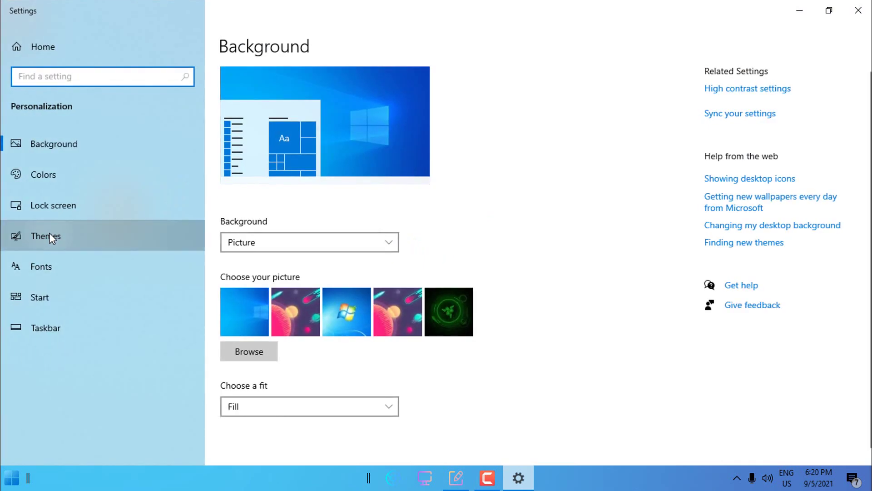
{"action": "left_click", "coordinate": [51, 234]}
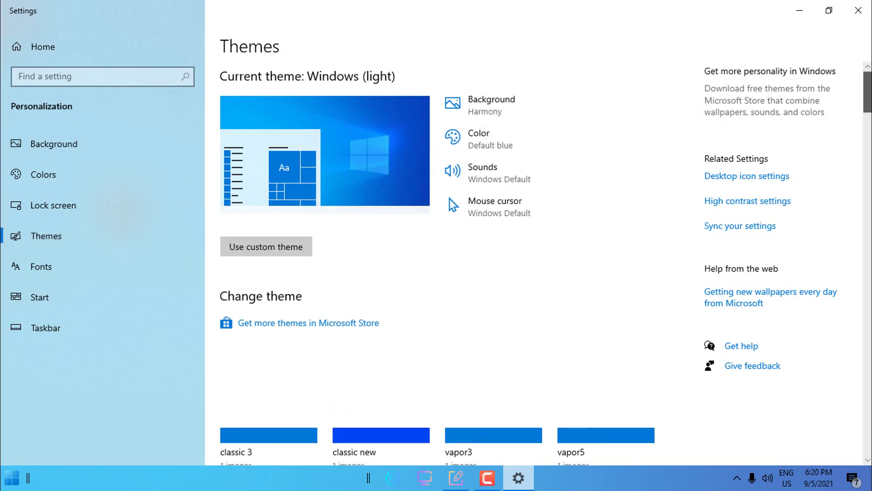
{"action": "scroll", "coordinate": [282, 314], "scroll_direction": "down", "scroll_amount": 15}
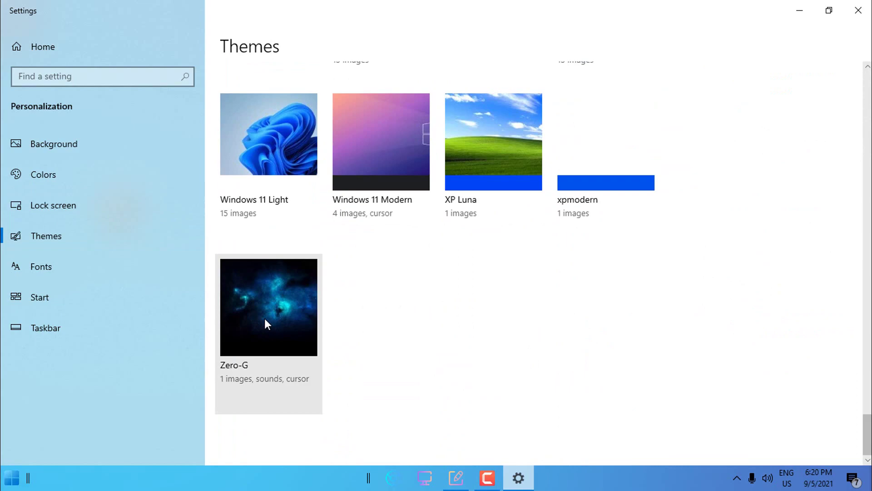
{"action": "left_click", "coordinate": [267, 323]}
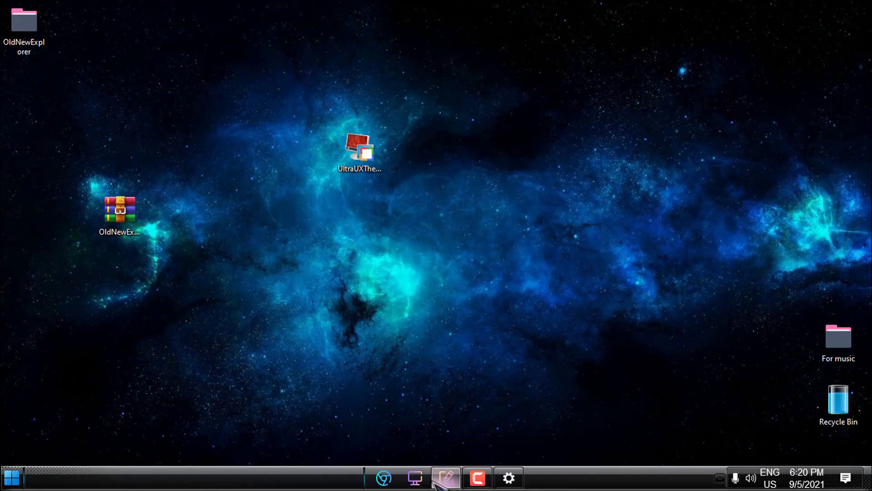
Preview the Zero-G look in a This PC window, then close it.
{"action": "left_click", "coordinate": [415, 477]}
{"action": "left_click_drag", "start_coordinate": [422, 7], "coordinate": [404, 62]}
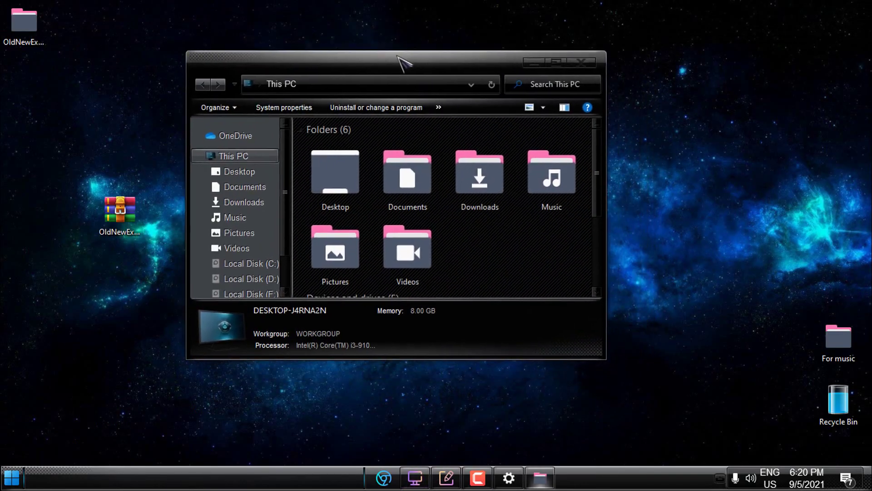
{"action": "left_click", "coordinate": [586, 63]}
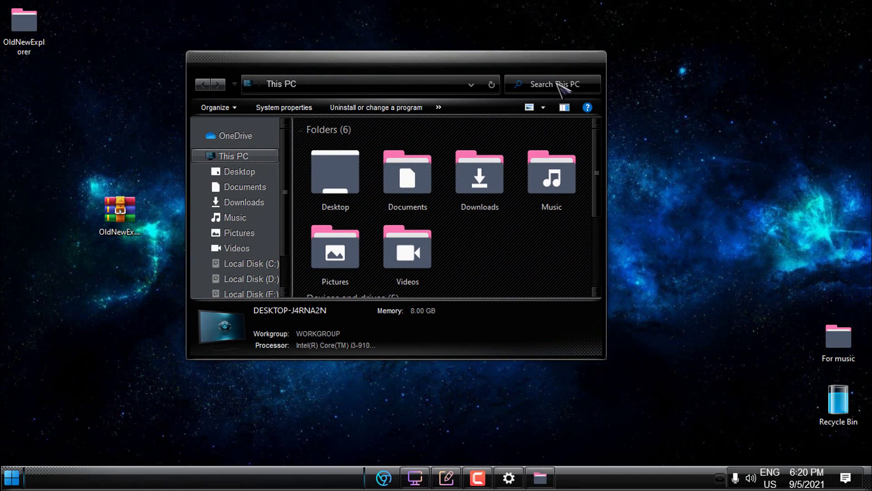
{"action": "left_click", "coordinate": [11, 477]}
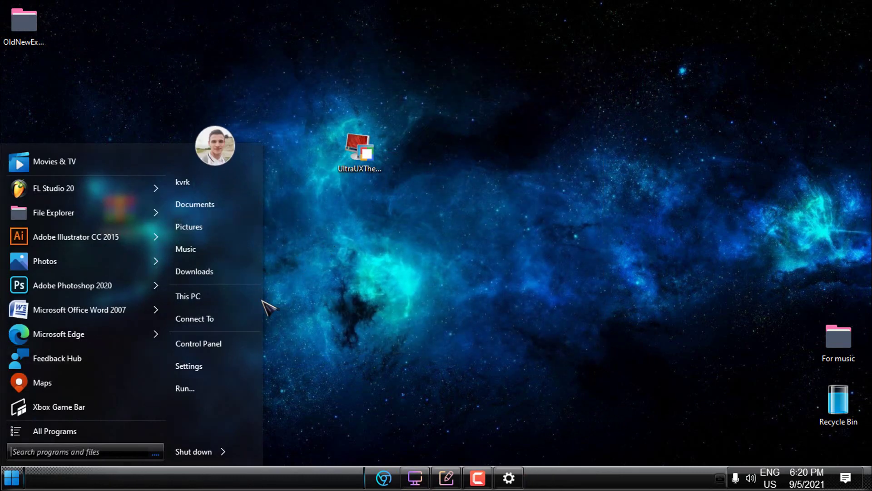
Apply the Zero-G Start menu style in StartIsBack's Appearance settings and check the Start menu.
{"action": "right_click", "coordinate": [256, 159]}
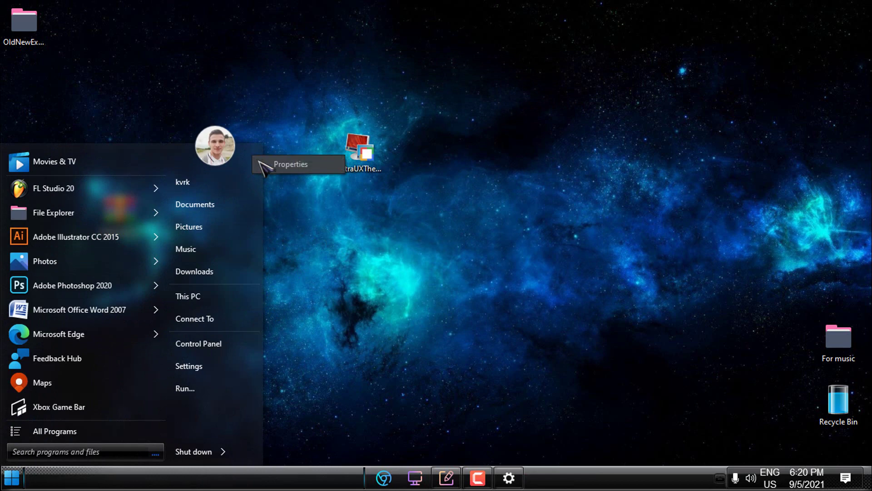
{"action": "left_click", "coordinate": [301, 170]}
{"action": "left_click", "coordinate": [255, 121]}
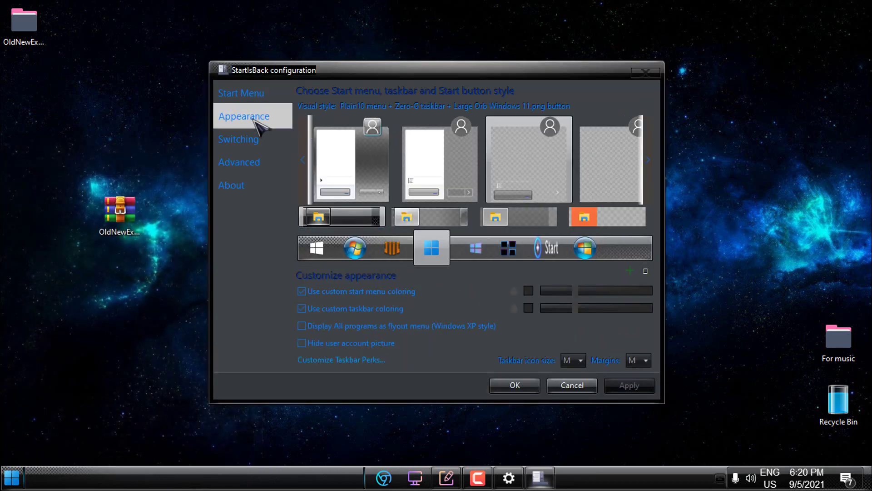
{"action": "scroll", "coordinate": [411, 164], "scroll_direction": "up", "scroll_amount": 1}
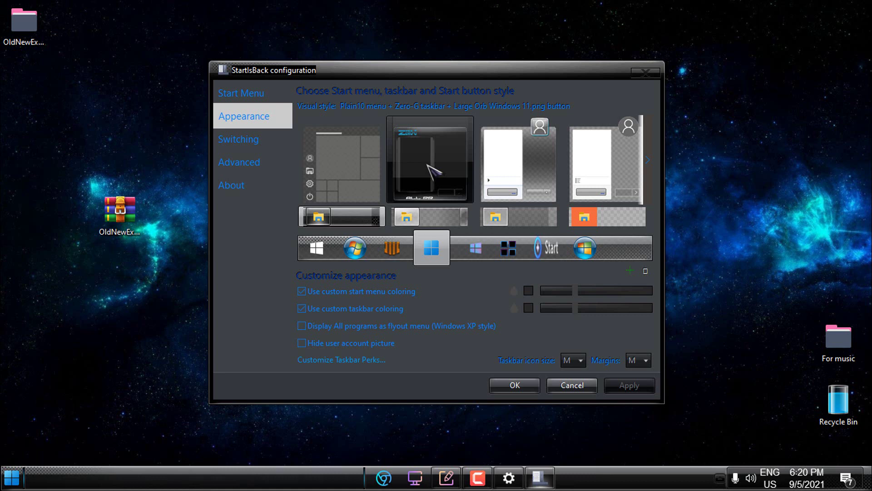
{"action": "left_click", "coordinate": [411, 161]}
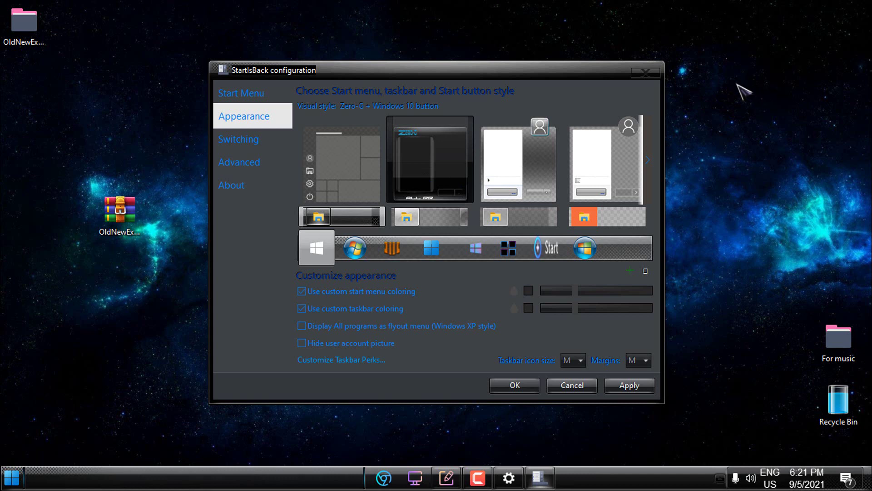
{"action": "left_click", "coordinate": [429, 182]}
{"action": "left_click", "coordinate": [639, 385]}
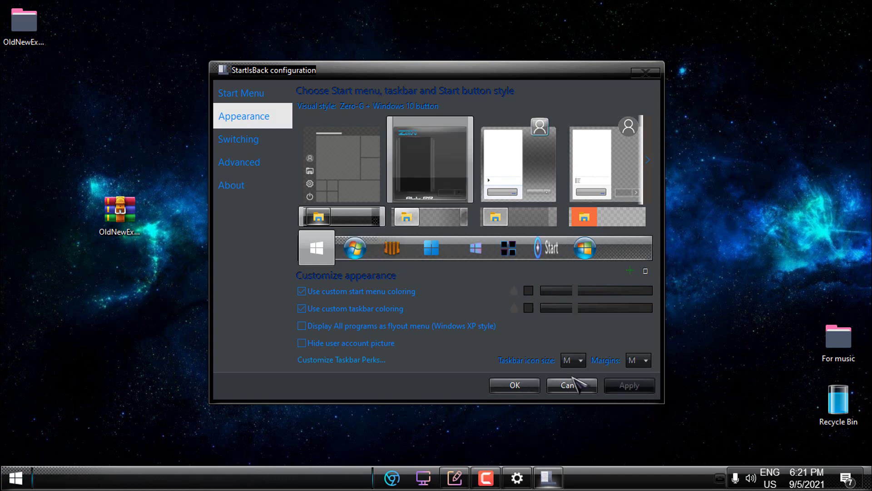
{"action": "left_click", "coordinate": [20, 484]}
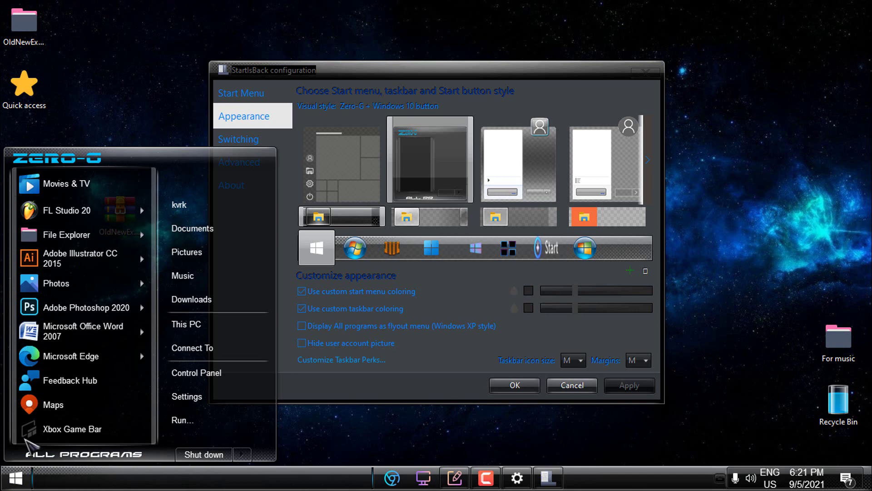
{"action": "left_click", "coordinate": [21, 483]}
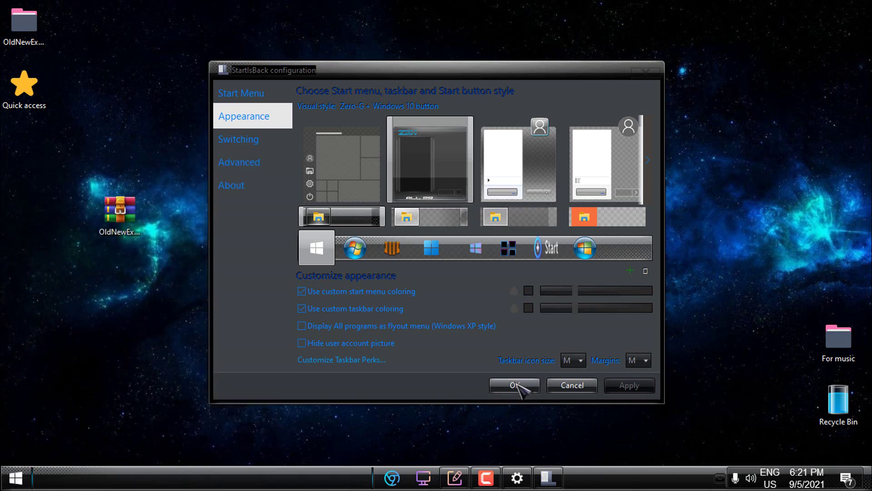
{"action": "left_click", "coordinate": [643, 73]}
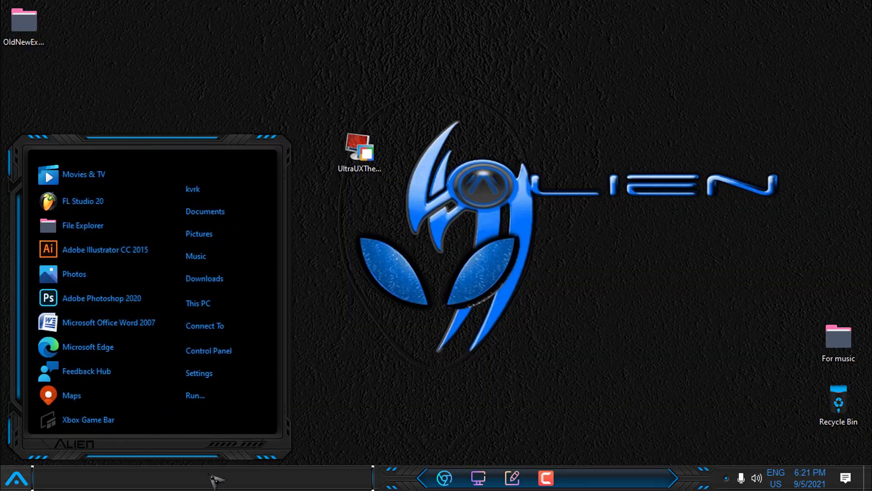
Apply the default blue Windows theme from the Personalization Themes page.
{"action": "left_click", "coordinate": [470, 442]}
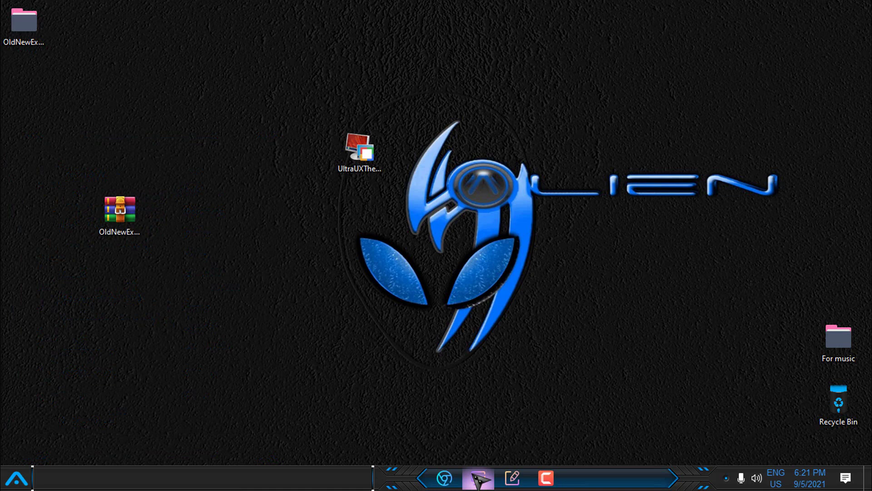
{"action": "left_click", "coordinate": [477, 477]}
{"action": "scroll", "coordinate": [477, 191], "scroll_direction": "down", "scroll_amount": 3}
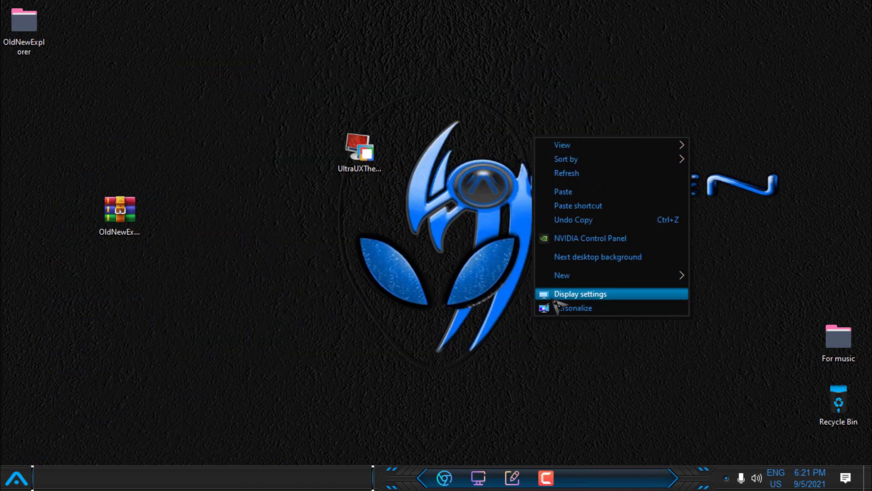
{"action": "left_click", "coordinate": [557, 308]}
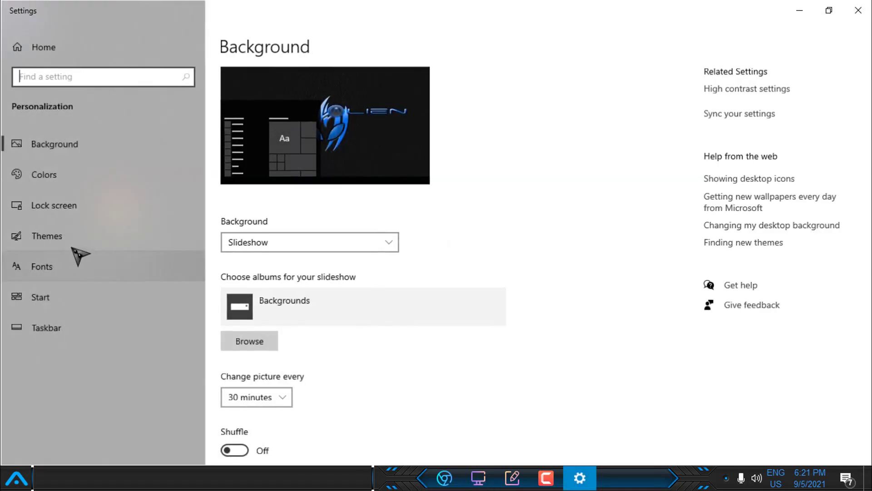
{"action": "left_click", "coordinate": [72, 245]}
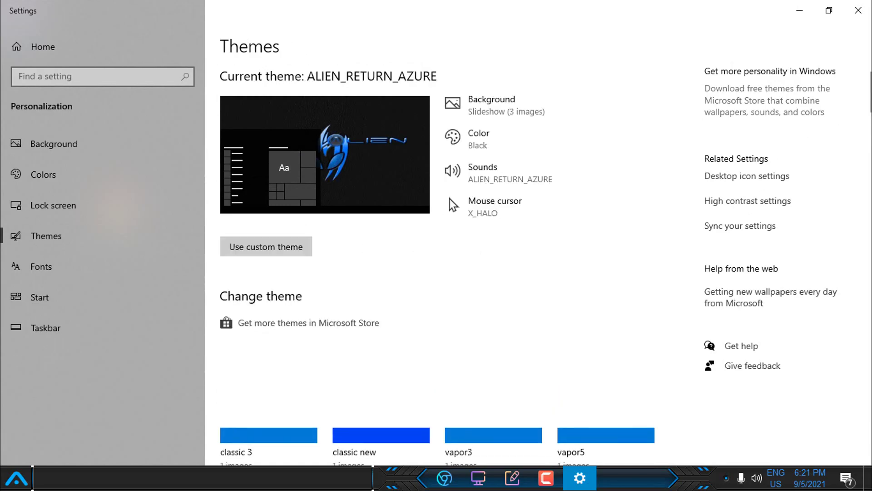
{"action": "scroll", "coordinate": [449, 198], "scroll_direction": "down", "scroll_amount": 10}
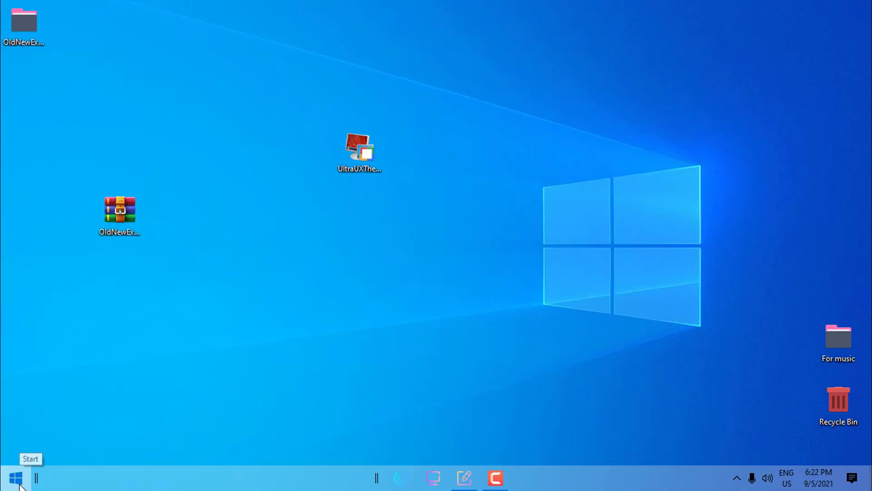
{"action": "left_click", "coordinate": [16, 477]}
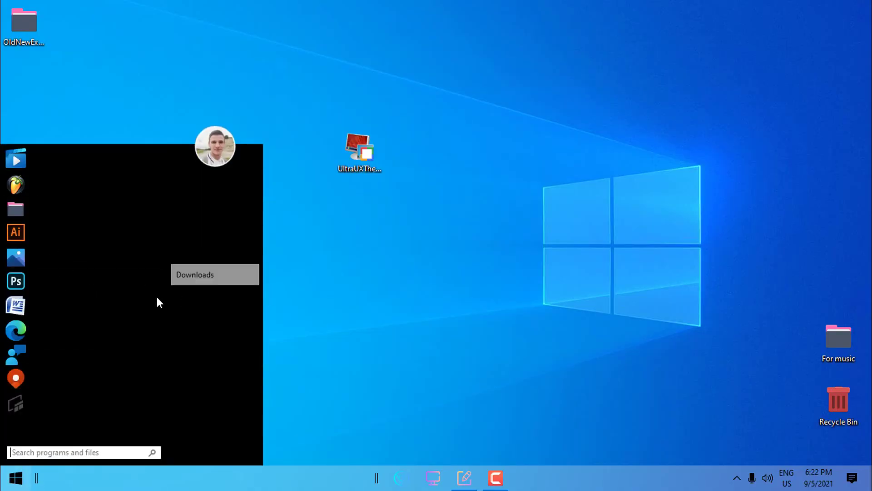
Choose the Plain10 menu with the Windows 10 taskbar in StartIsBack's Appearance settings and confirm with OK.
{"action": "right_click", "coordinate": [261, 158]}
{"action": "left_click", "coordinate": [286, 164]}
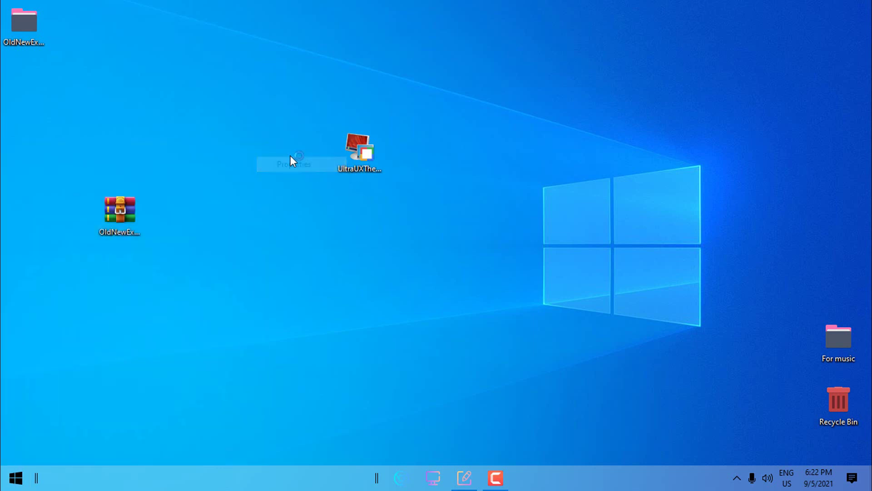
{"action": "left_click", "coordinate": [243, 116]}
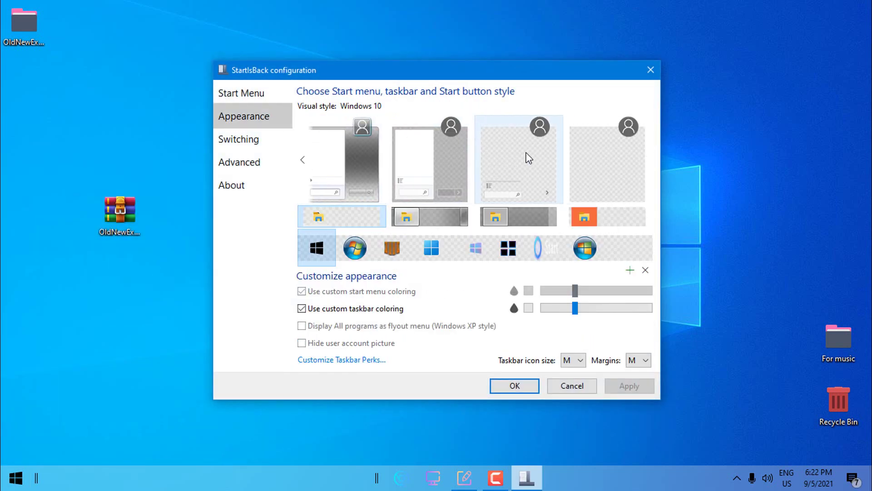
{"action": "left_click", "coordinate": [585, 167]}
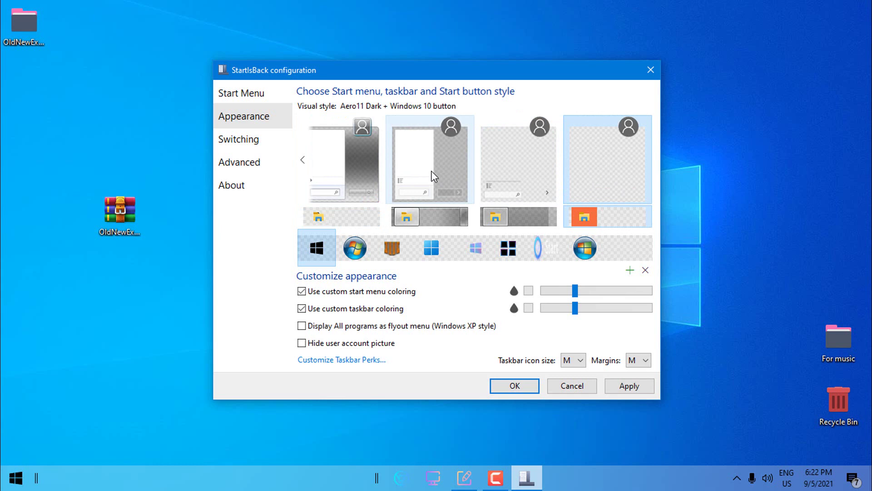
{"action": "left_click", "coordinate": [506, 162]}
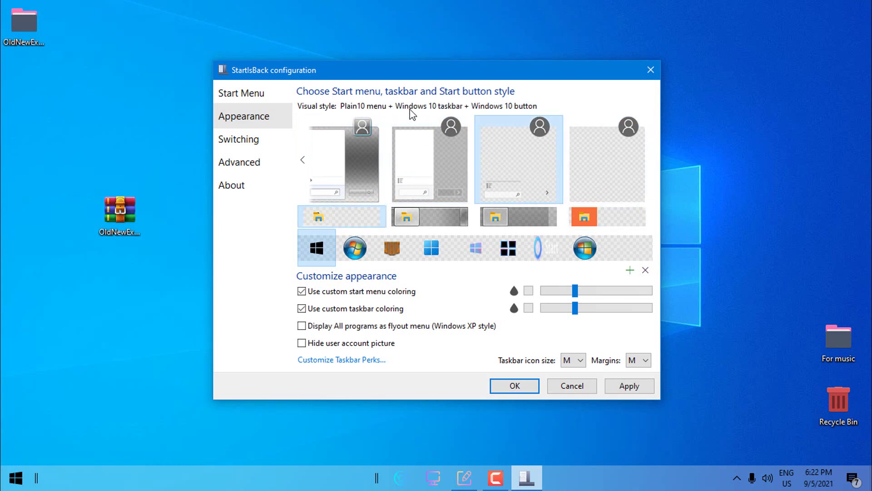
{"action": "left_click", "coordinate": [515, 385]}
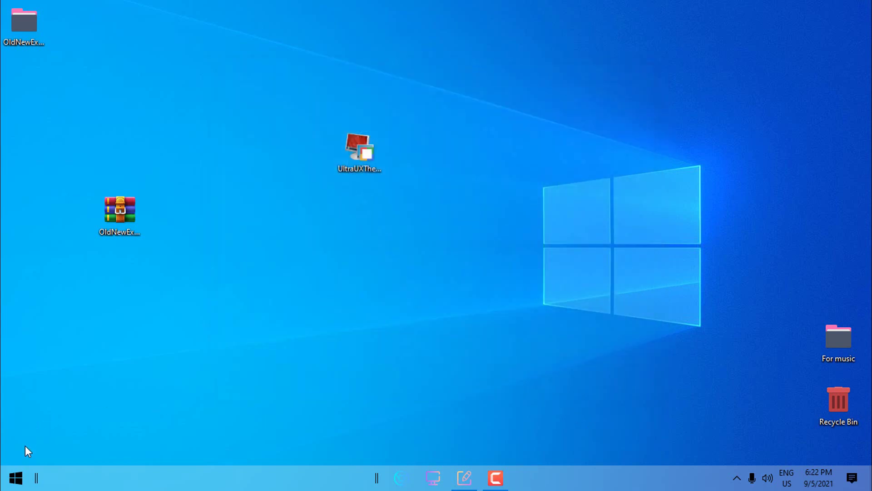
Check the new Start menu, then bring the Notepad notes to the front.
{"action": "left_click", "coordinate": [16, 477]}
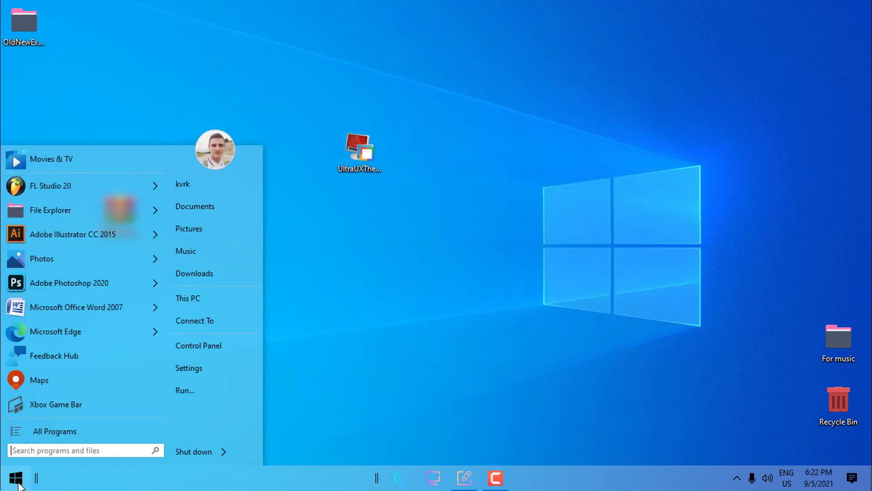
{"action": "left_click", "coordinate": [453, 267]}
{"action": "left_click", "coordinate": [464, 477]}
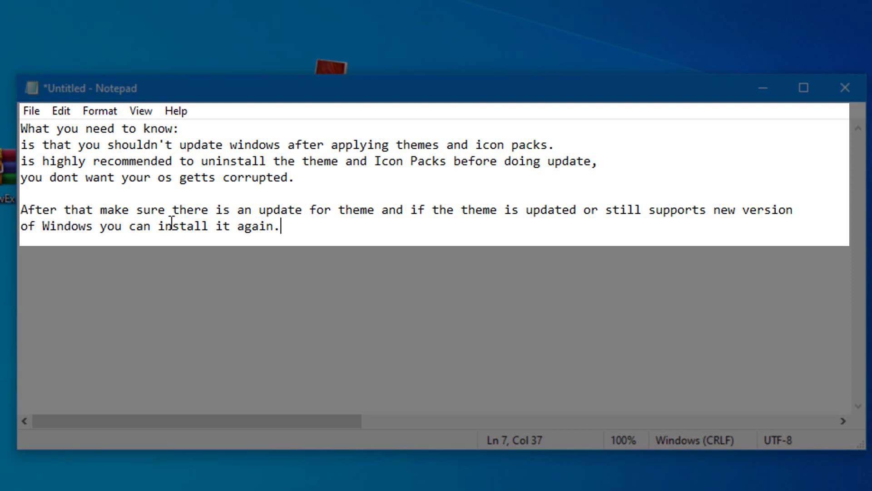
Review the Notepad notes warning the OS can get corrupted, then close the Notepad window.
{"action": "left_click_drag", "start_coordinate": [309, 179], "coordinate": [92, 179]}
{"action": "left_click", "coordinate": [331, 182]}
{"action": "left_click", "coordinate": [311, 218]}
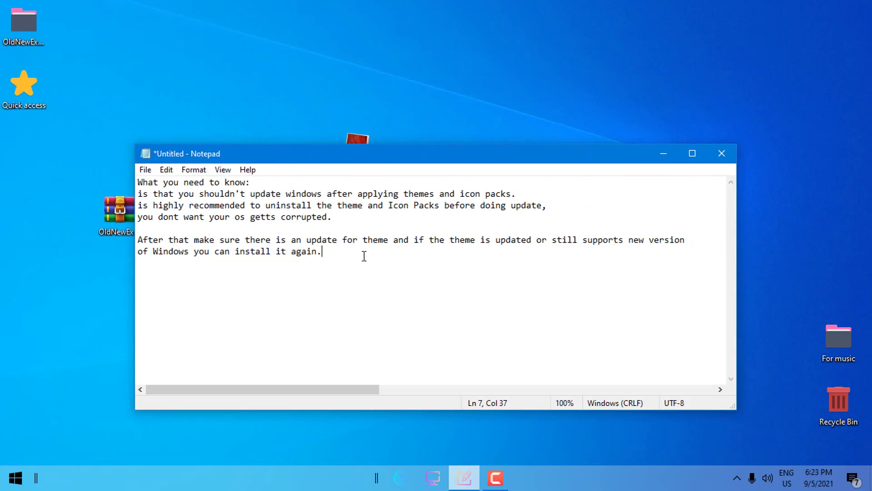
{"action": "left_click_drag", "start_coordinate": [349, 391], "coordinate": [288, 391]}
{"action": "left_click", "coordinate": [726, 156]}
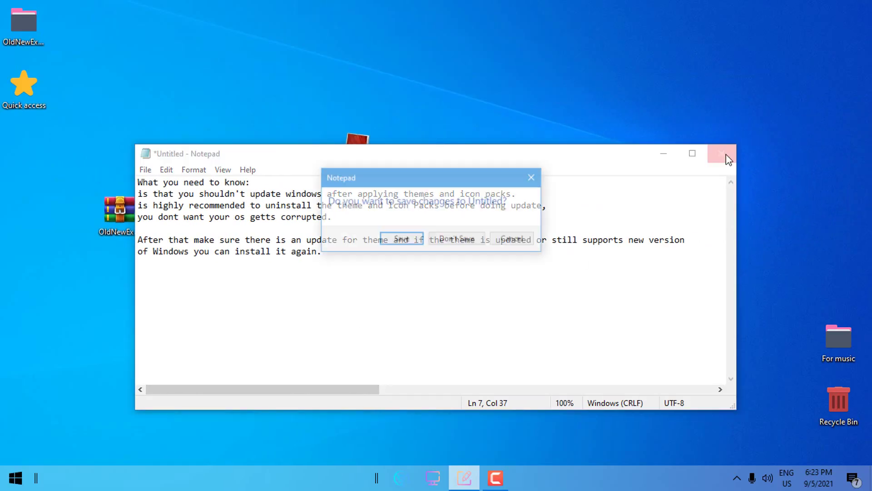
Discard the unsaved Notepad notes with Don't Save and refresh the desktop.
{"action": "left_click", "coordinate": [459, 244]}
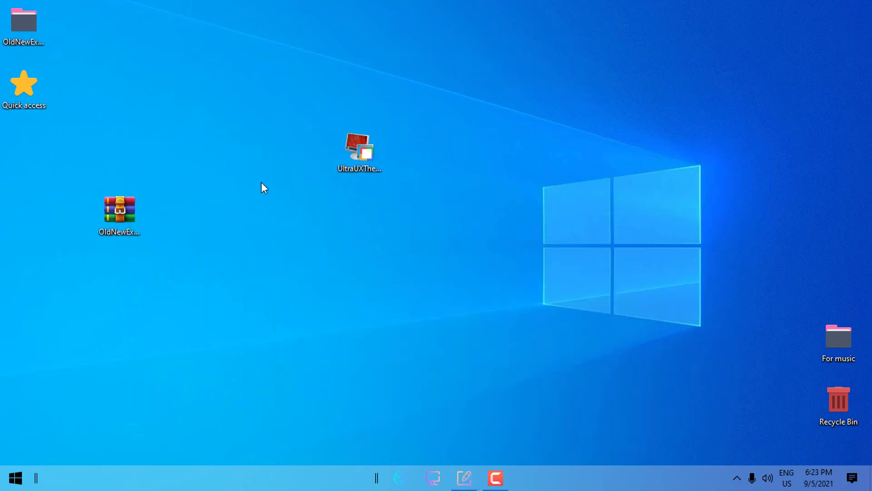
{"action": "right_click", "coordinate": [262, 182]}
{"action": "left_click", "coordinate": [300, 221]}
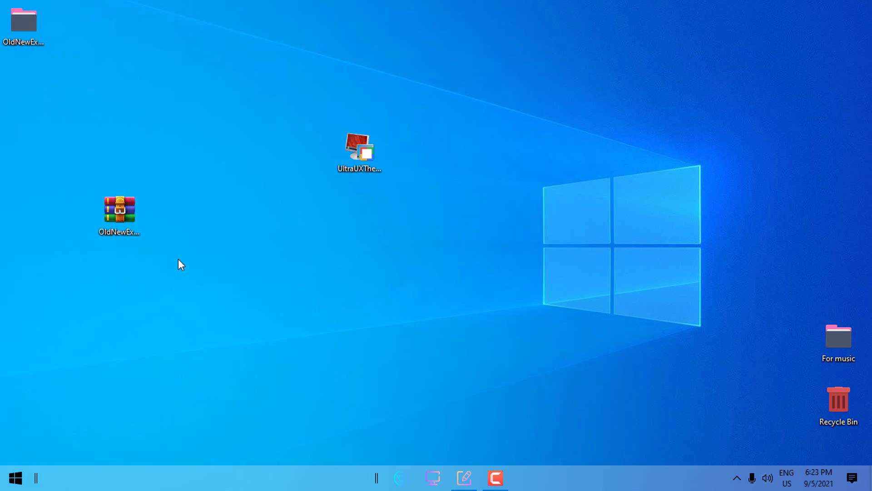
Open and close the Start menu twice, then select the UltraUXThemePatcher_4.2.1.exe installer.
{"action": "left_click", "coordinate": [15, 477]}
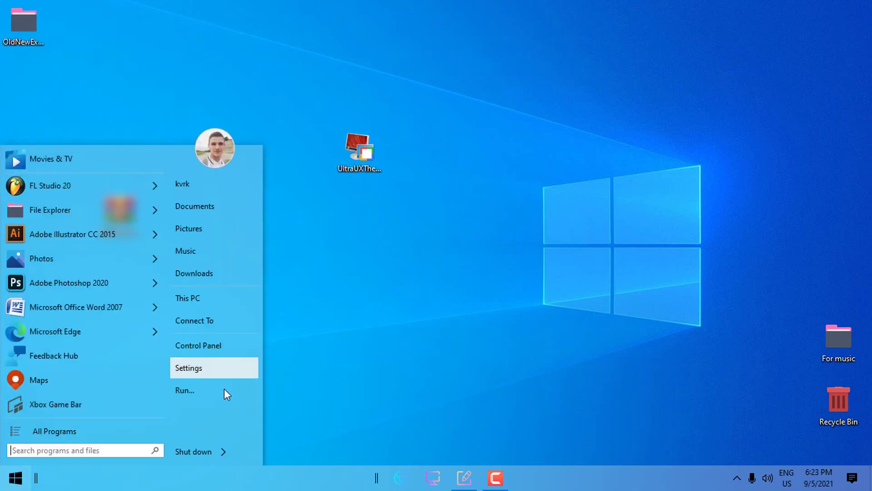
{"action": "left_click", "coordinate": [352, 261]}
{"action": "left_click", "coordinate": [16, 478]}
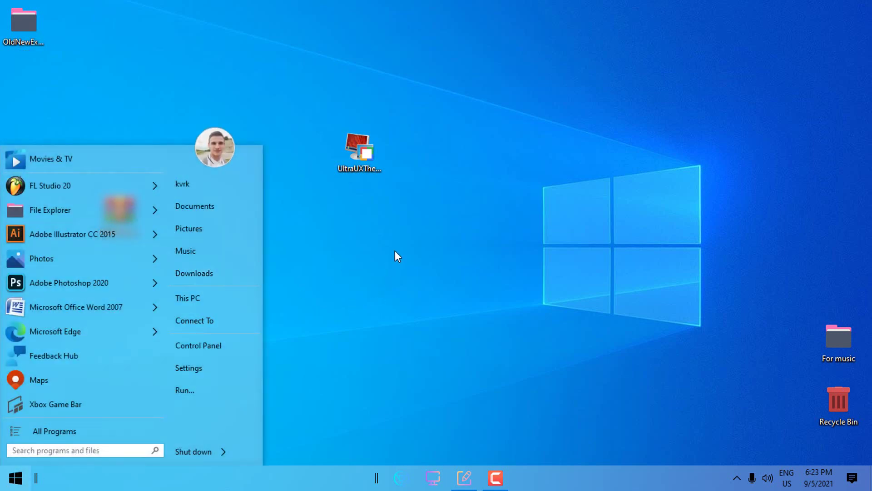
{"action": "left_click", "coordinate": [470, 217]}
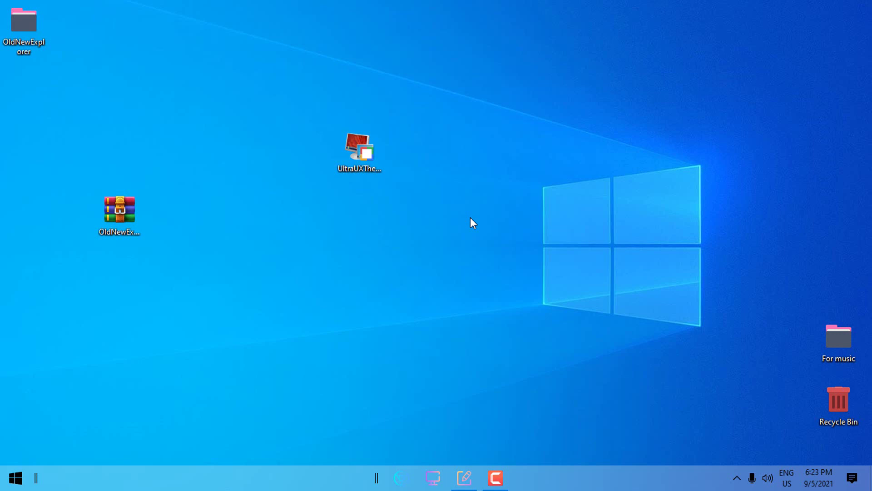
{"action": "left_click", "coordinate": [470, 218]}
{"action": "left_click", "coordinate": [346, 160]}
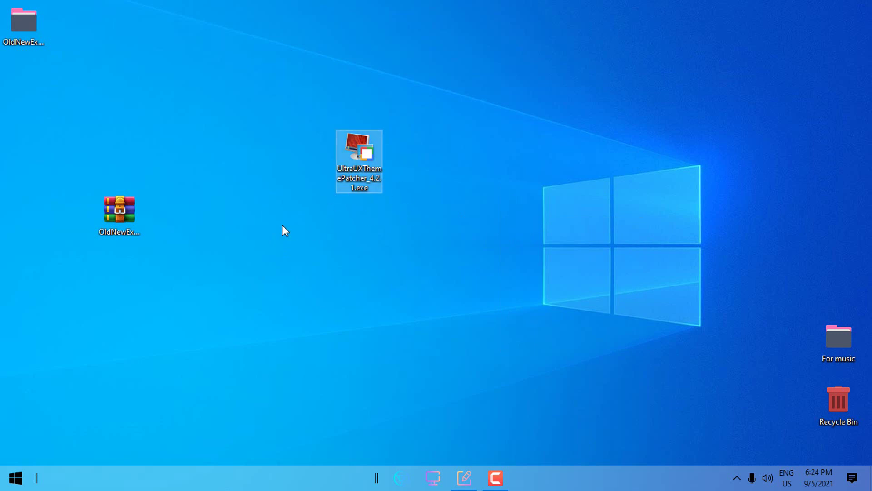